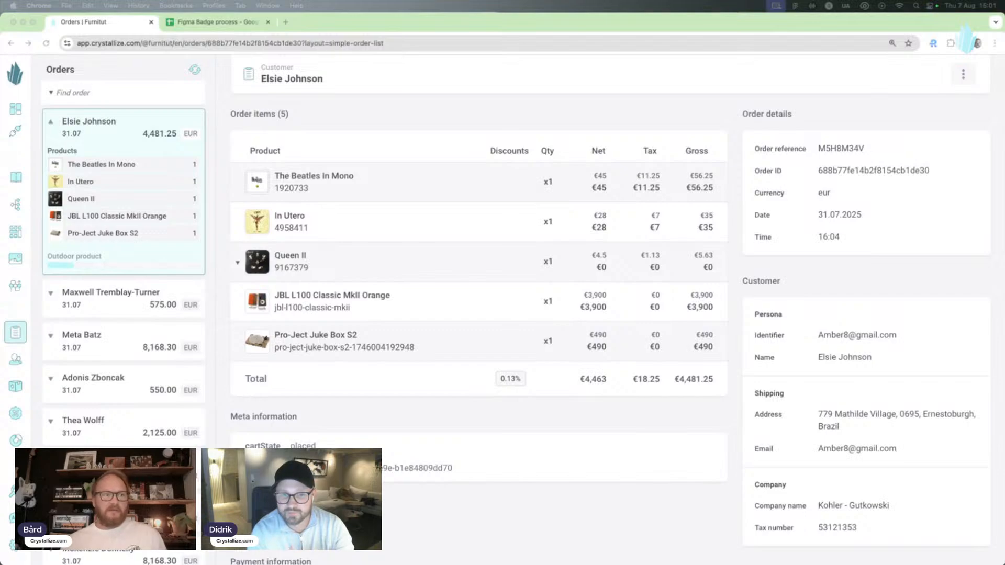
Review the open order's items, totals, meta information and customer details.
click(357, 124)
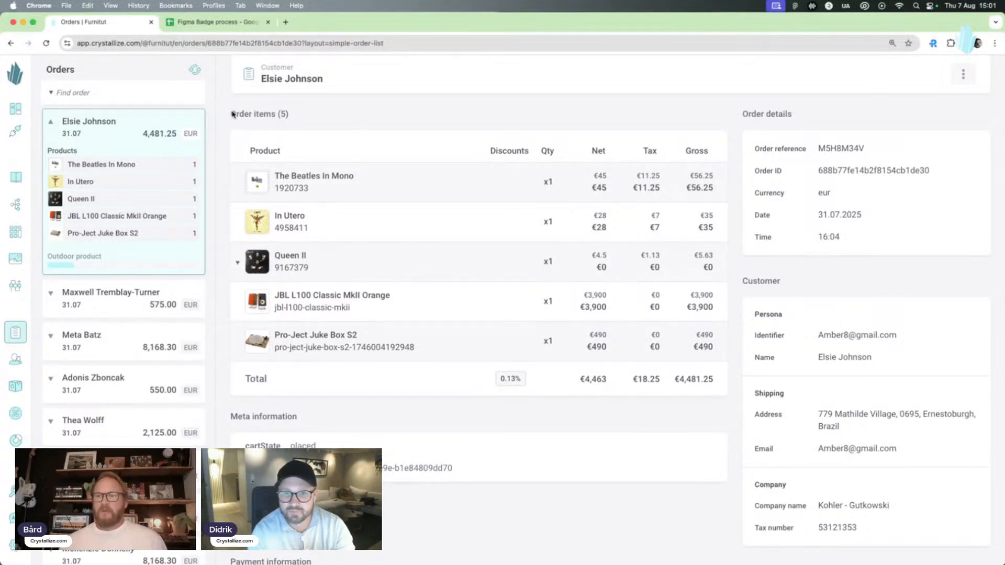
drag(233, 112, 684, 437)
click(684, 422)
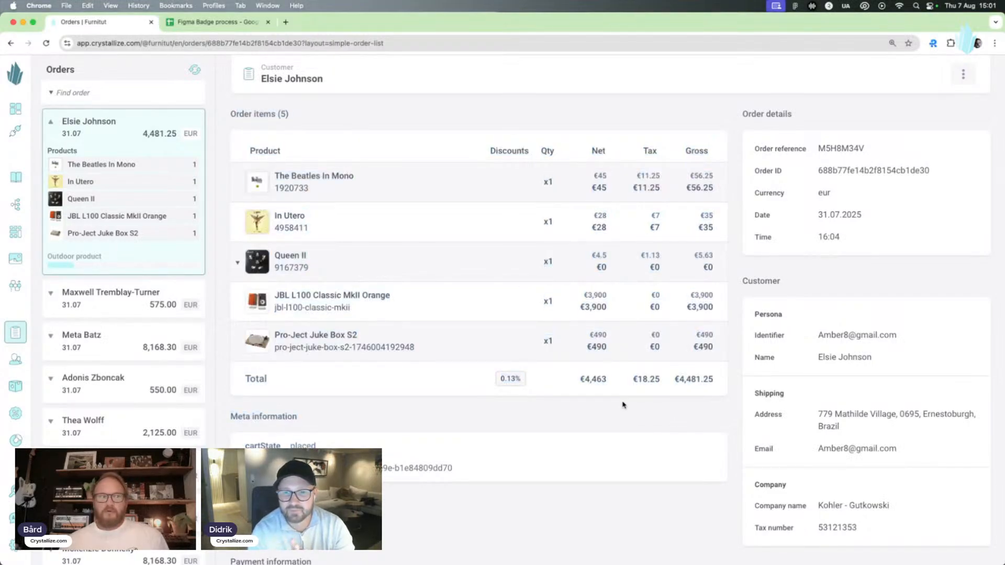
scroll(618, 406, down, 1)
scroll(618, 406, down, 3)
scroll(571, 397, up, 4)
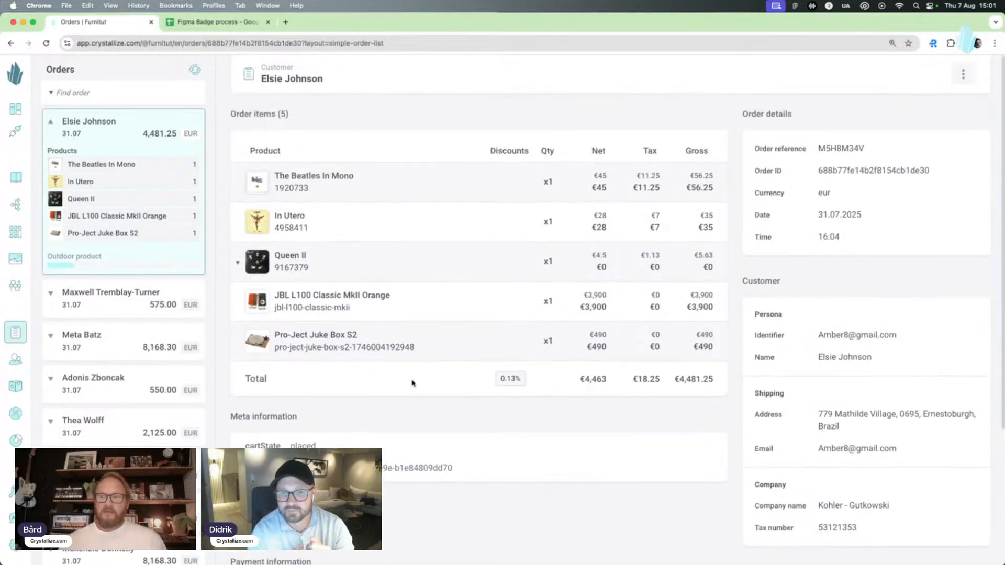
Browse the details of several orders in the order list, ending on the first order.
click(129, 314)
click(139, 343)
click(149, 394)
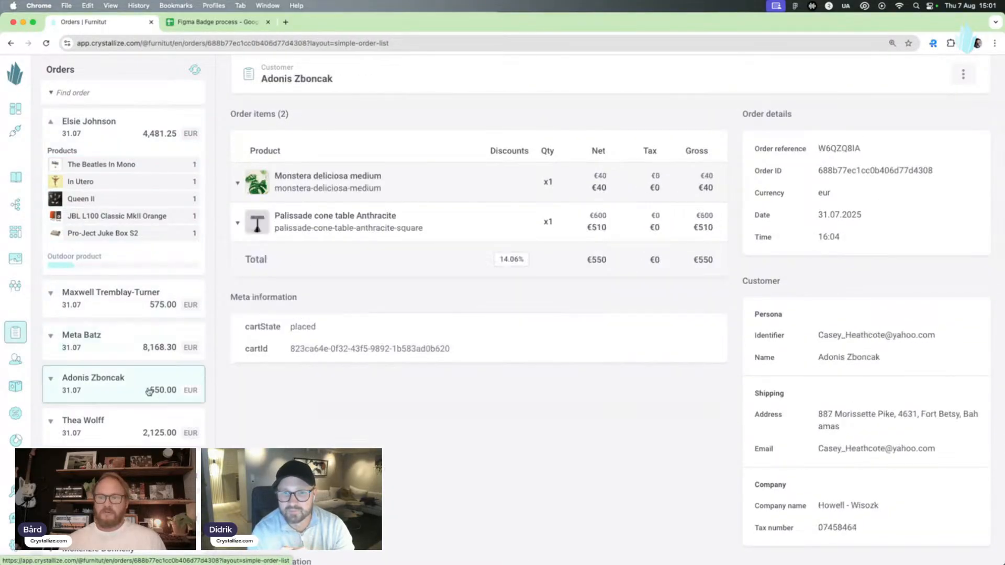
click(155, 423)
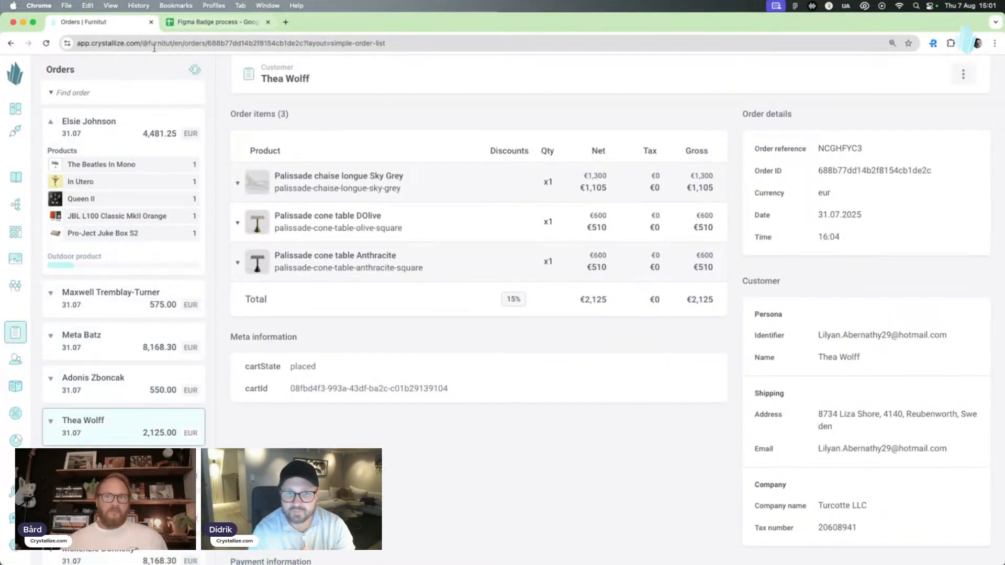
click(120, 166)
scroll(467, 278, down, 1)
scroll(467, 278, up, 1)
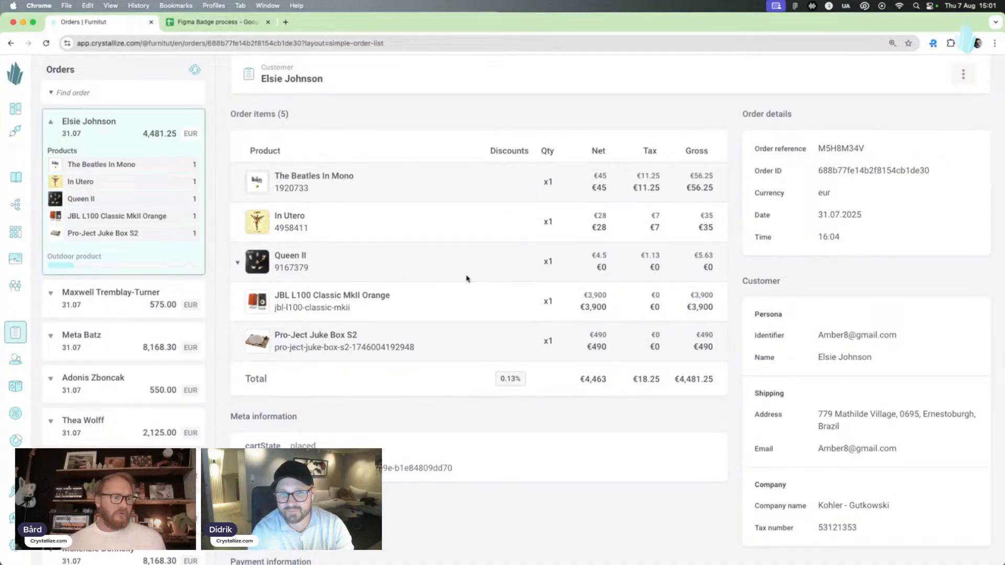
Show the full orders table with the Default layout and hide the order list beside it.
click(16, 335)
click(921, 136)
click(890, 157)
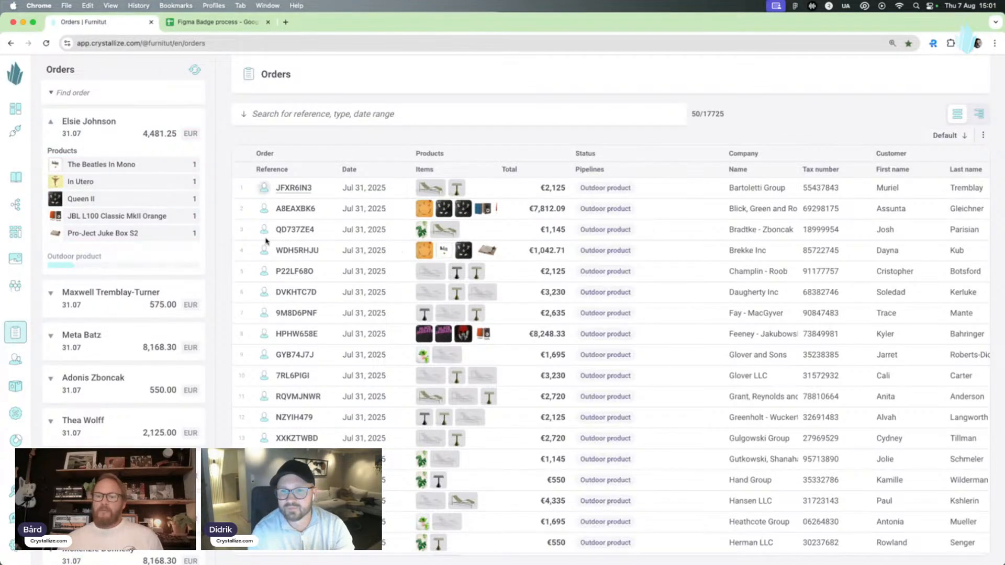
click(195, 71)
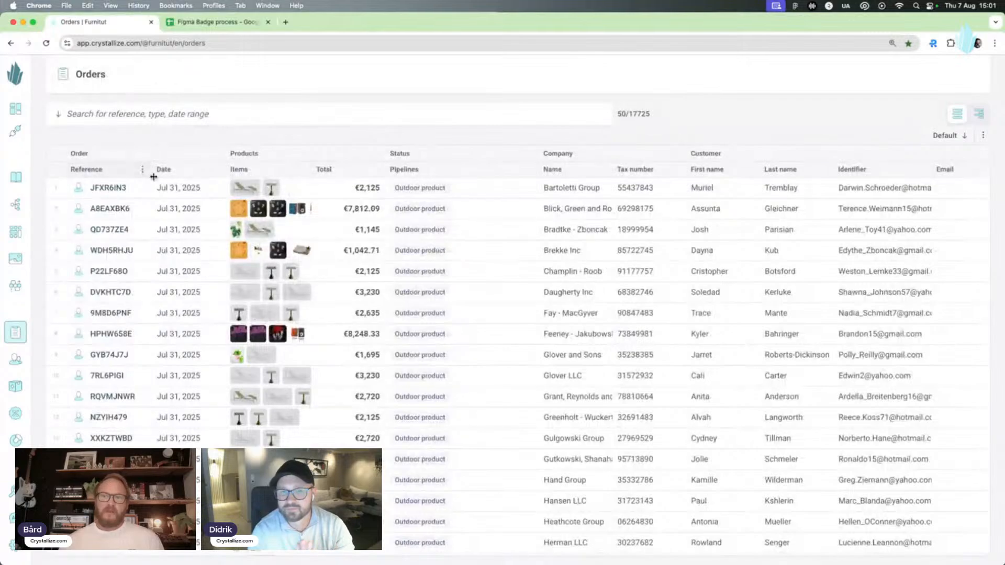
Browse the orders table and preview the pipeline status and purchased items of individual orders.
scroll(455, 272, down, 2)
scroll(454, 272, down, 5)
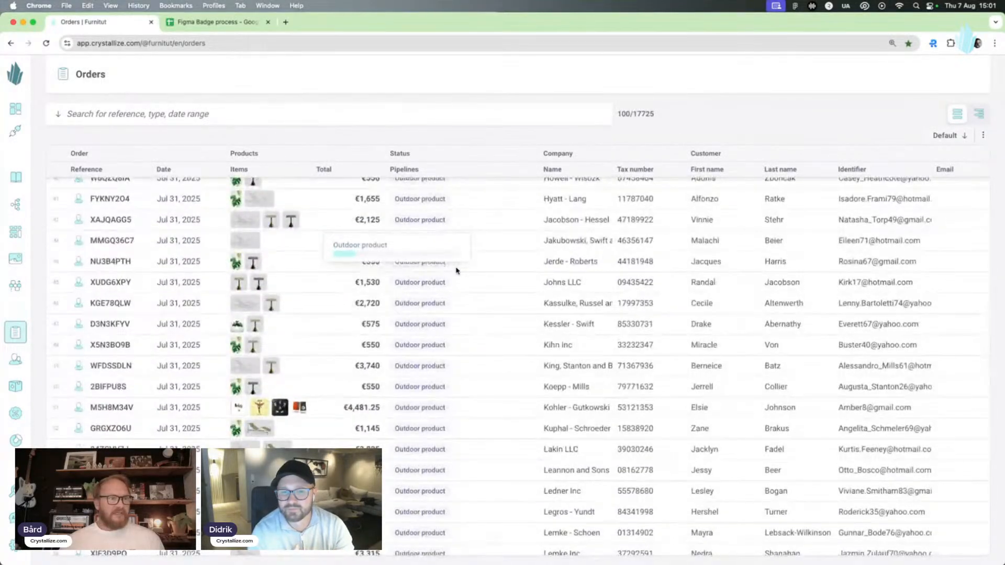
scroll(456, 271, up, 10)
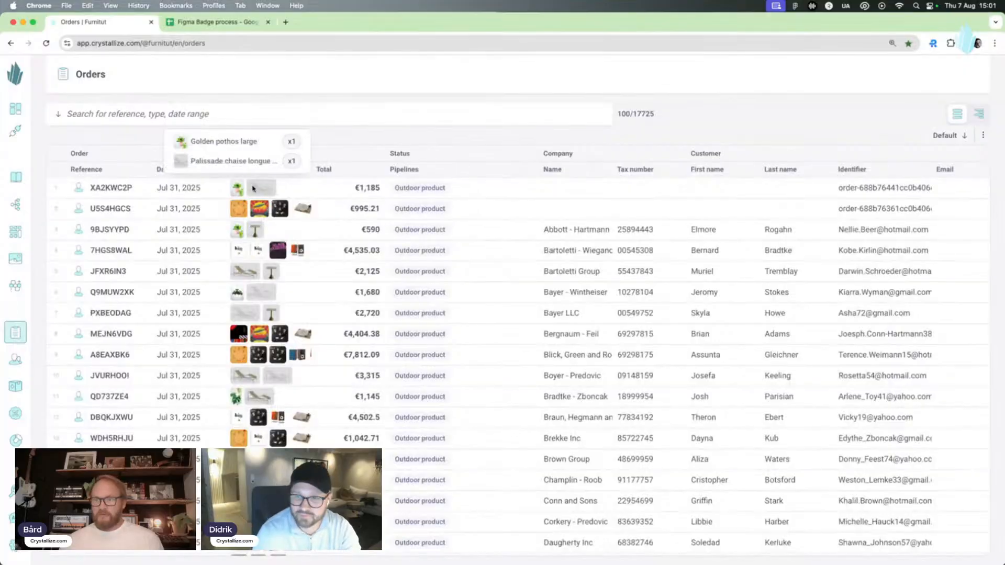
mouse_move(258, 260)
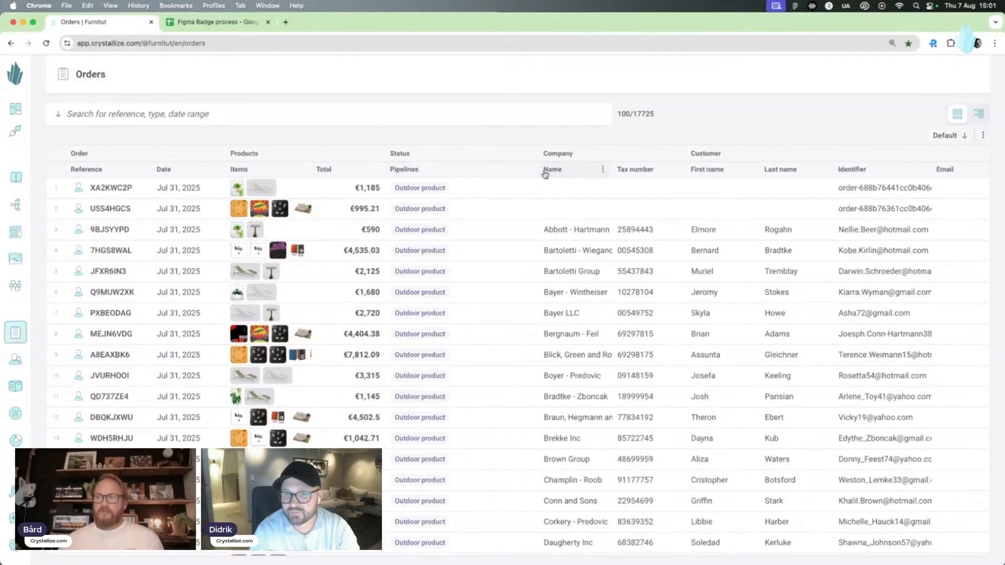
Narrow the Pipelines column and place the customer First name column before the company Name column.
drag(540, 171, 467, 178)
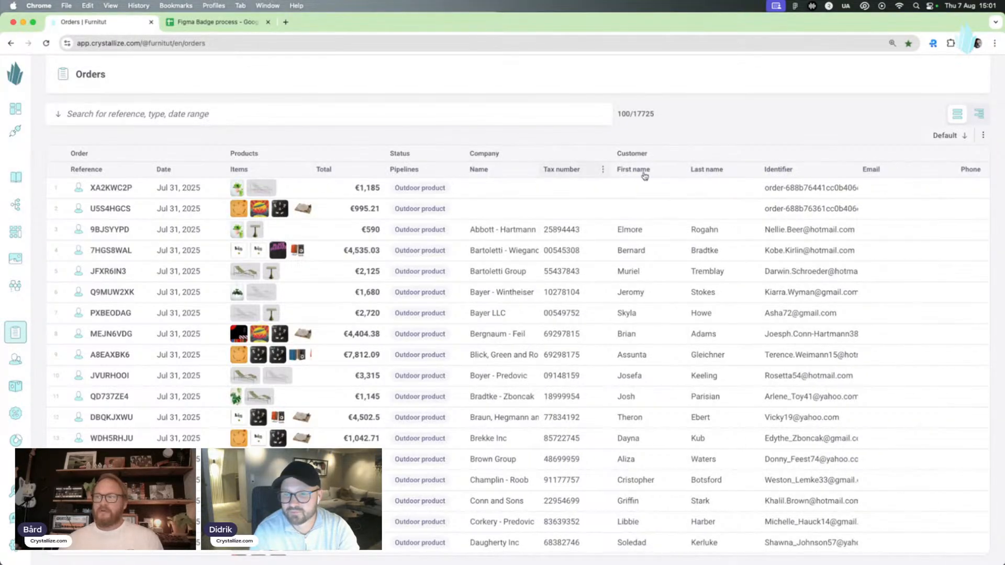
drag(655, 168, 562, 171)
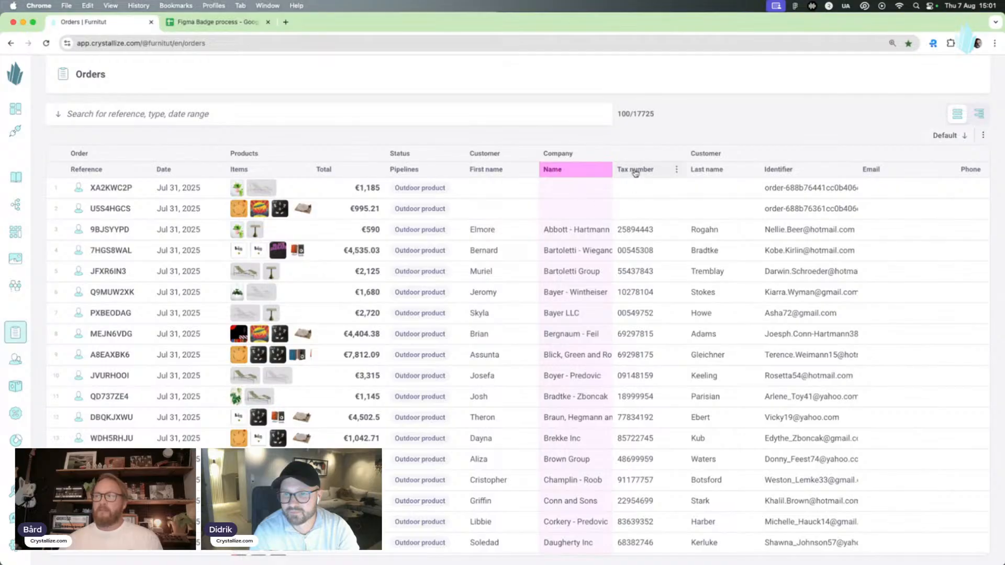
Examine the item and pipeline previews of various orders throughout the rearranged orders table.
mouse_move(307, 231)
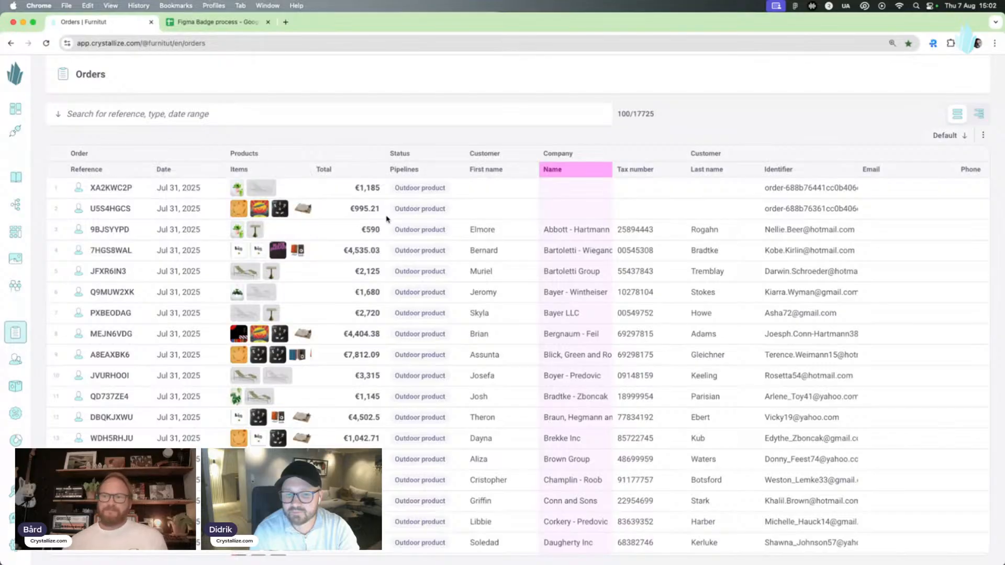
scroll(276, 228, down, 1)
scroll(276, 227, down, 1)
scroll(267, 214, up, 3)
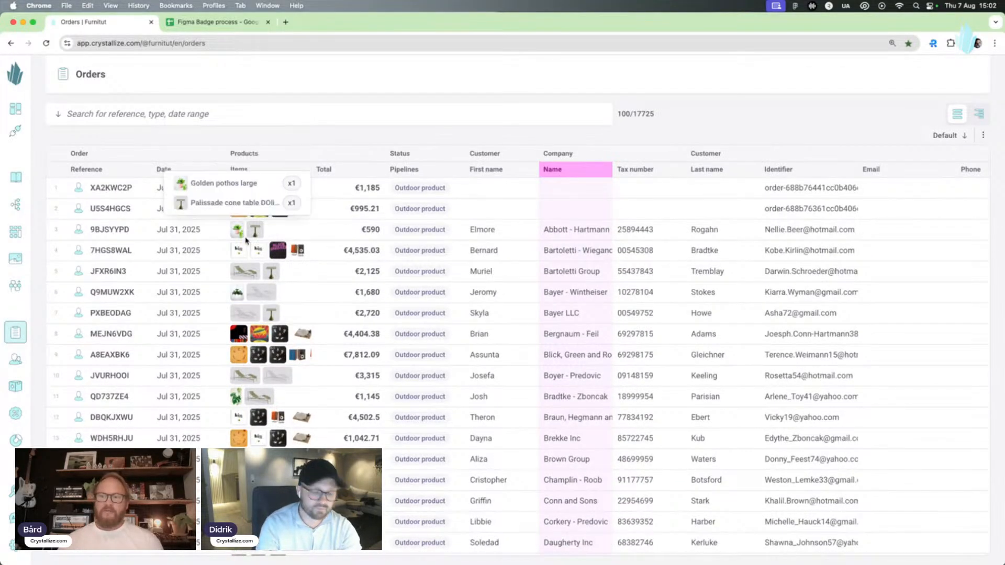
mouse_move(269, 396)
scroll(269, 397, down, 8)
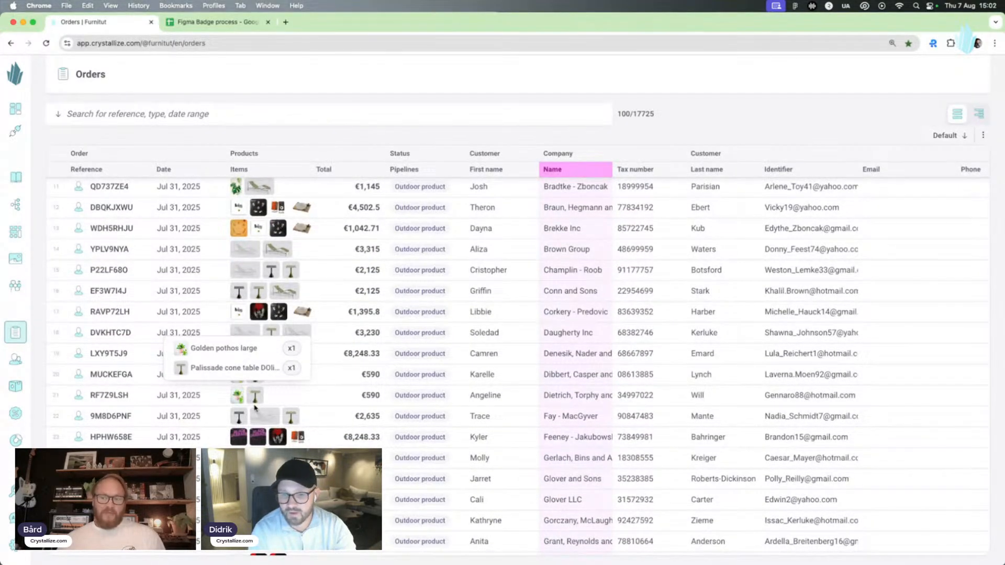
mouse_move(265, 232)
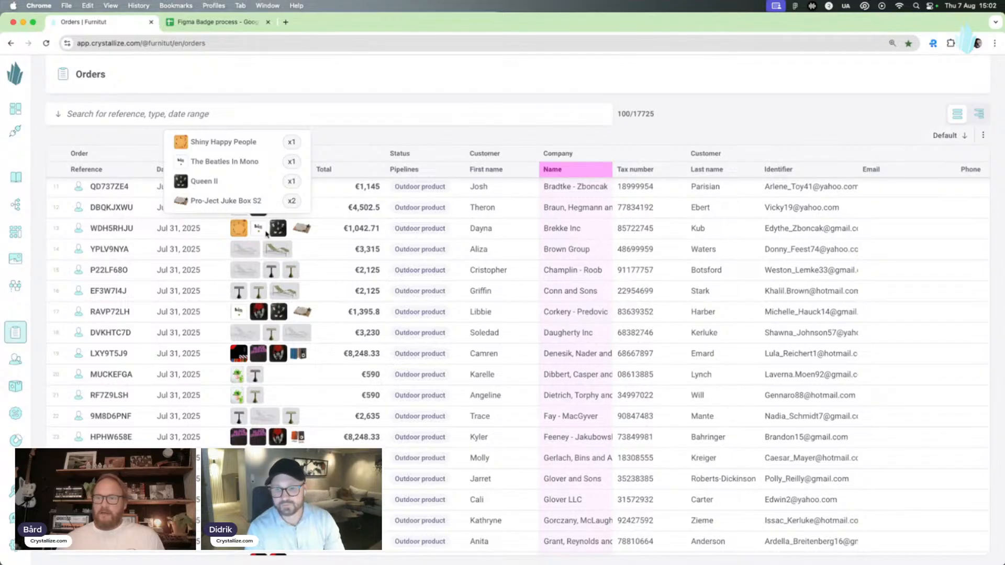
scroll(261, 272, up, 8)
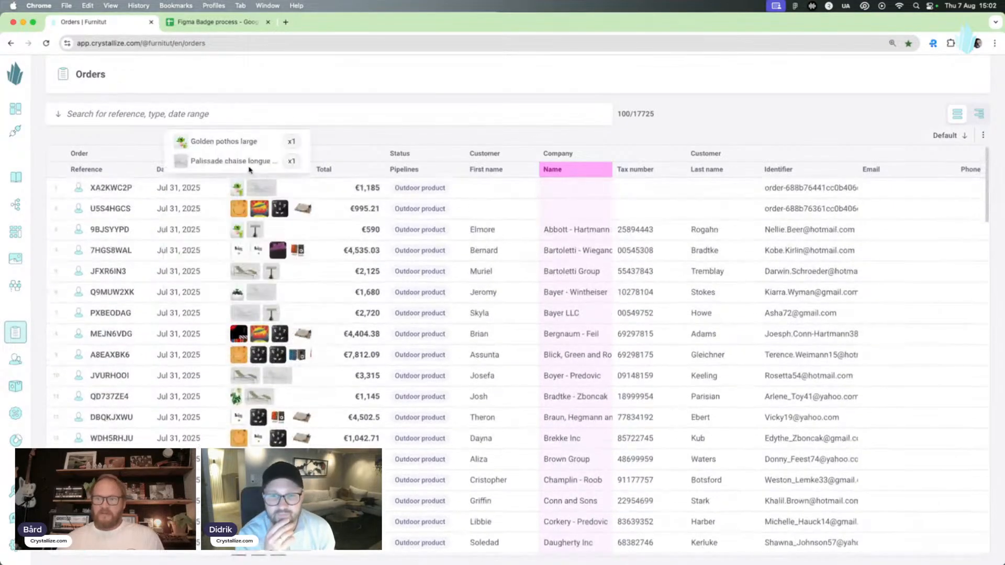
mouse_move(256, 358)
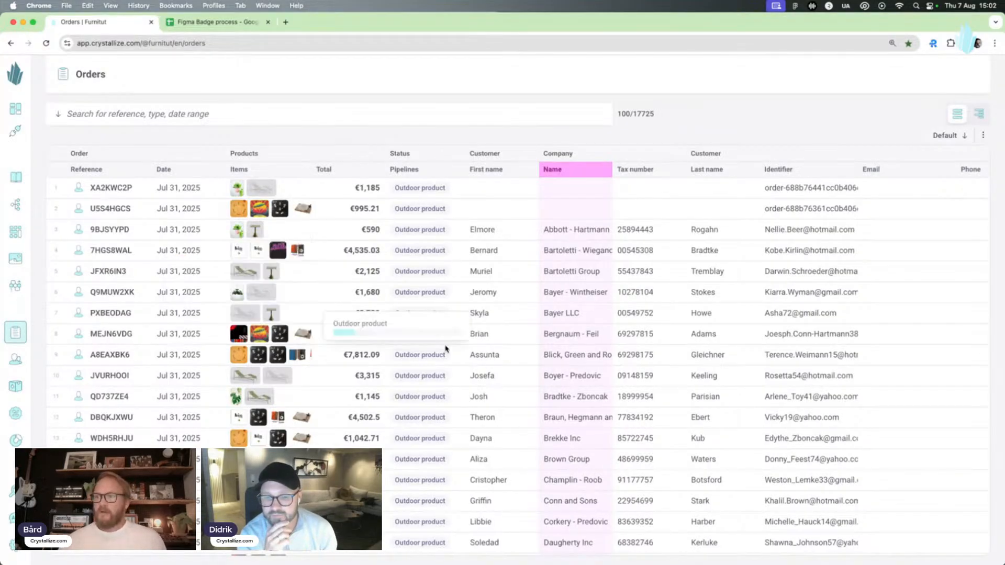
scroll(448, 354, down, 3)
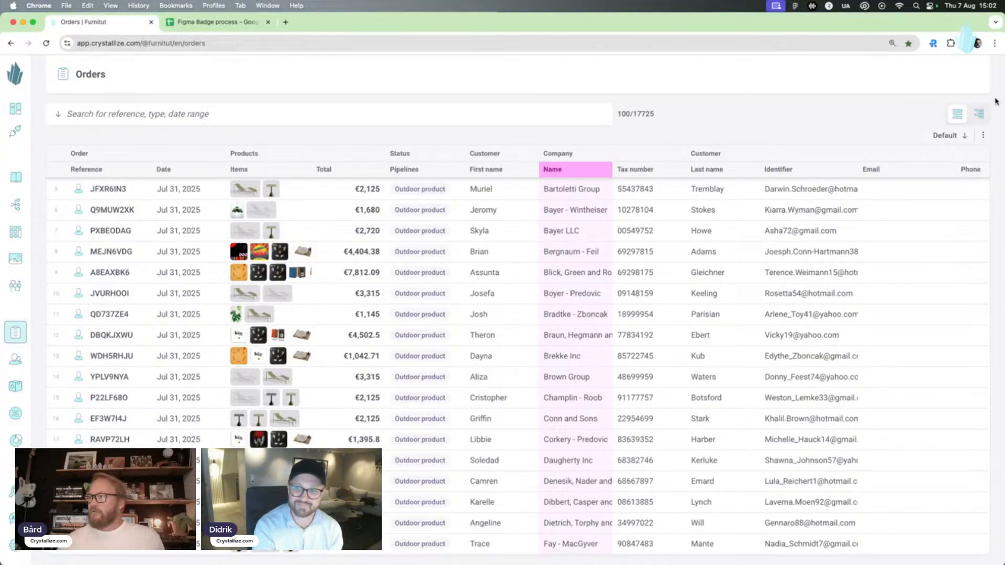
Switch the orders table to the expanded view and highlight the product lines of the second and third orders.
click(980, 115)
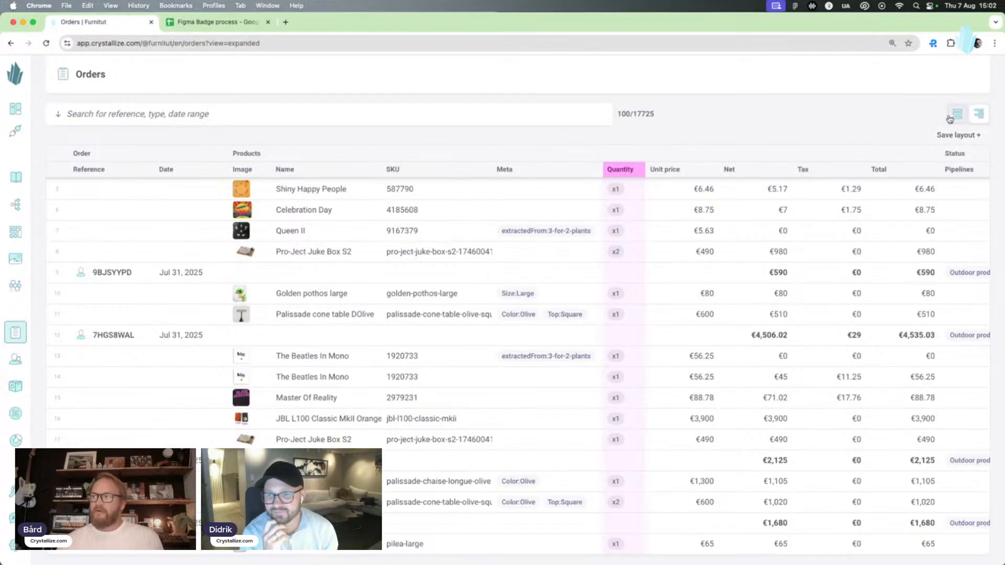
scroll(428, 316, up, 3)
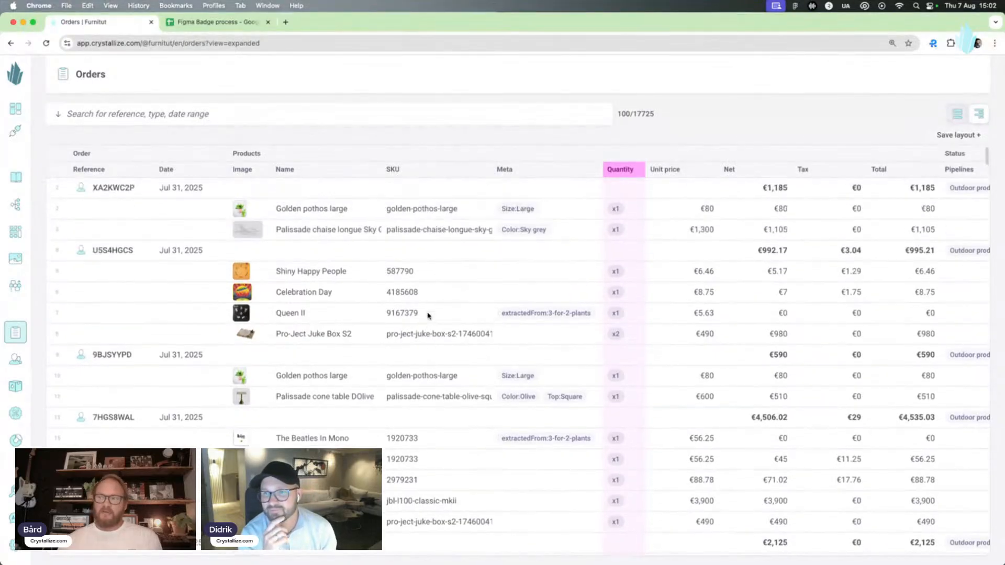
click(308, 260)
drag(187, 269, 473, 343)
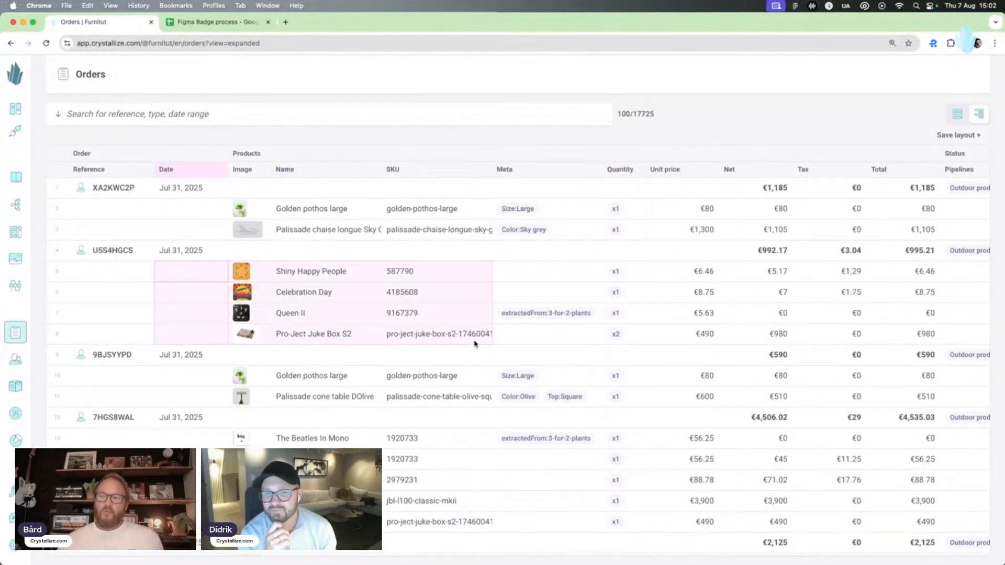
drag(268, 379, 427, 398)
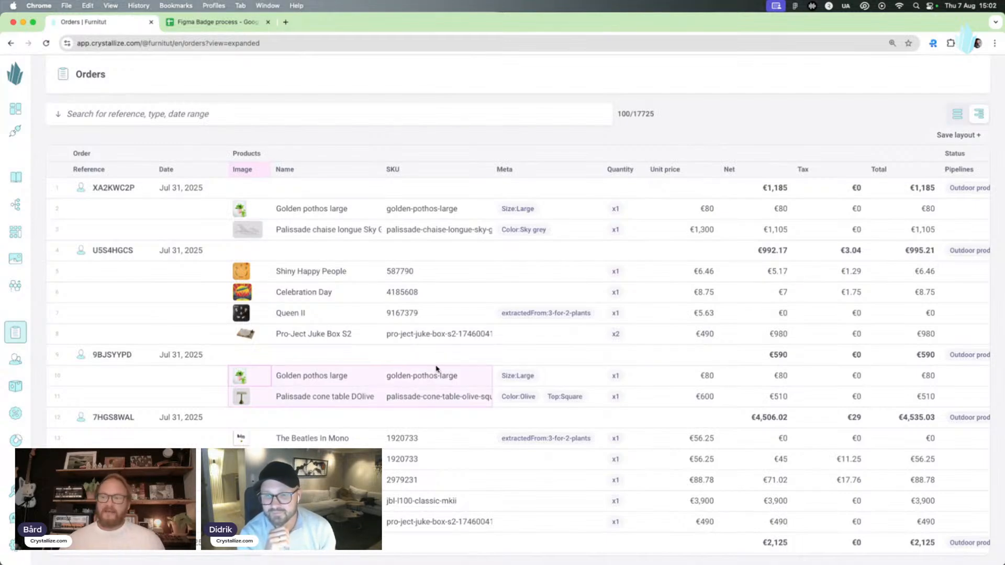
Inspect the second order's product SKUs and unit prices, then the pipeline, customer and company columns.
click(409, 274)
click(408, 291)
click(423, 330)
drag(703, 274, 707, 314)
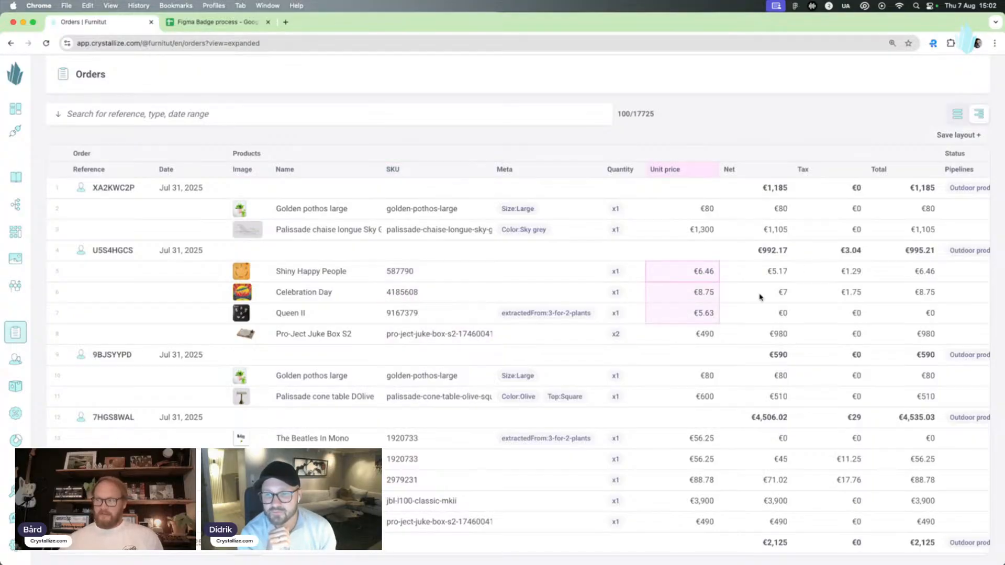
scroll(762, 297, right, 10)
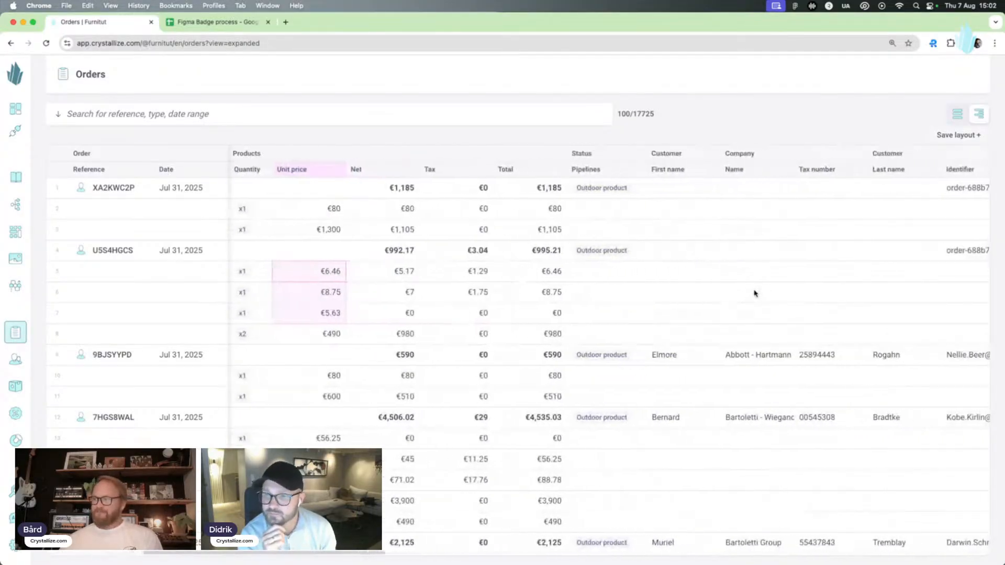
scroll(755, 293, left, 10)
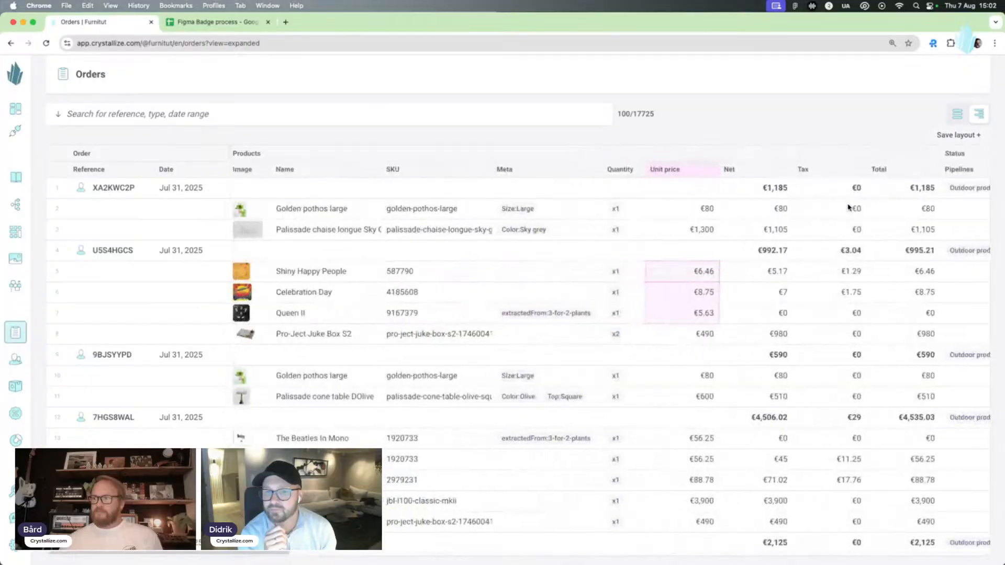
Compare the compact and expanded order views, ending with the compact view.
click(958, 114)
click(979, 116)
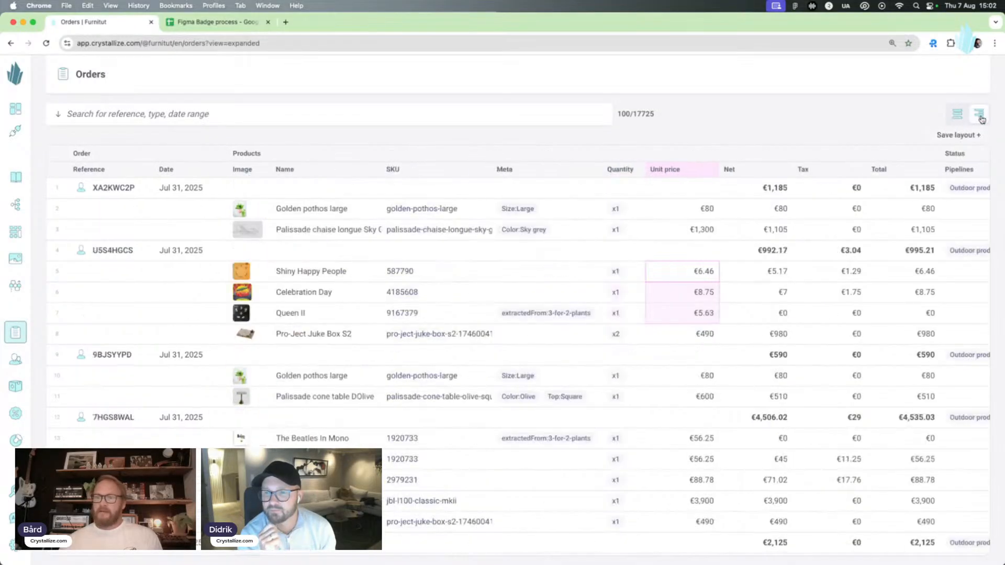
click(958, 114)
Look through the compact orders table, highlighting the count of loaded orders and checking rows further down.
mouse_move(287, 282)
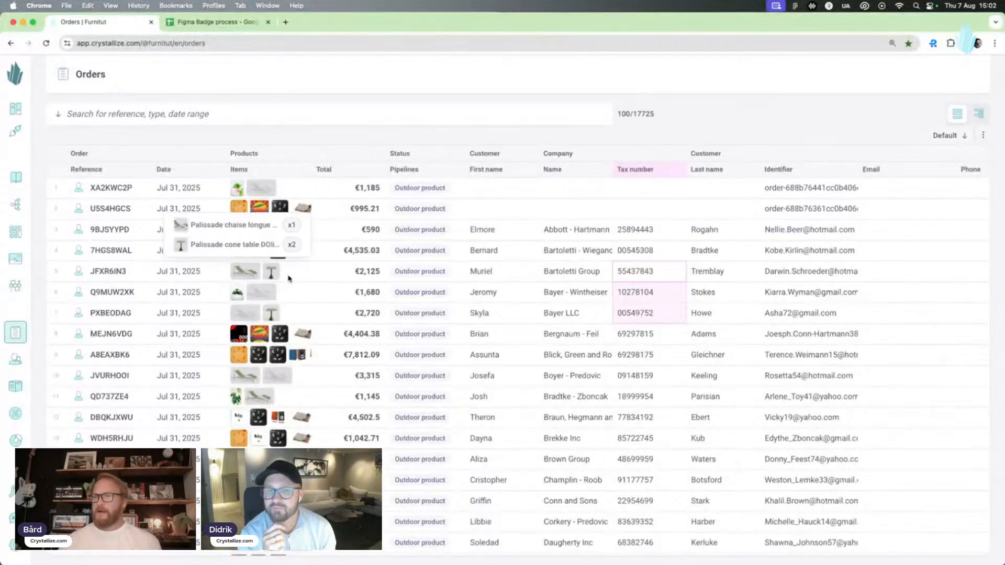
scroll(369, 250, down, 2)
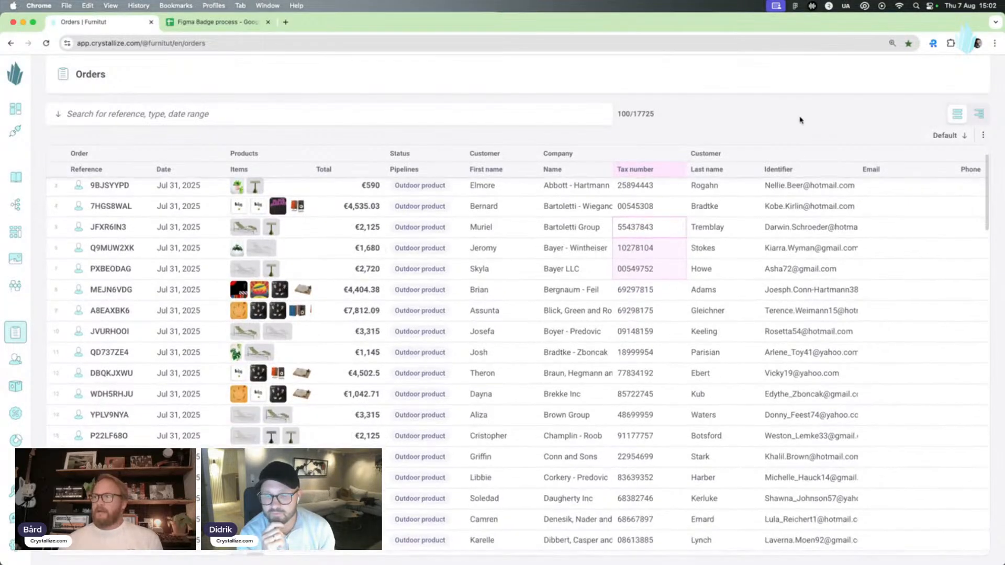
drag(642, 113, 785, 124)
click(733, 114)
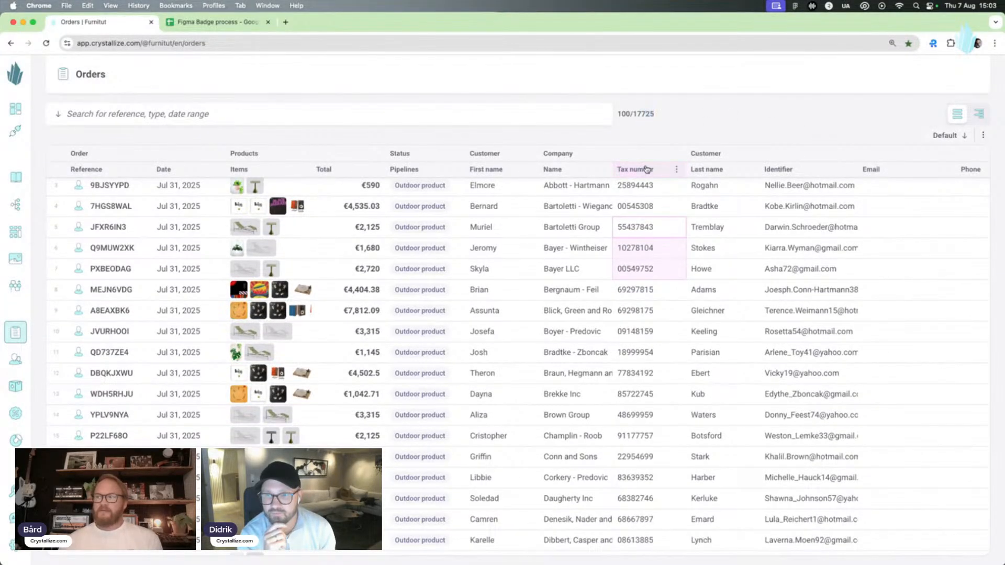
scroll(473, 335, down, 10)
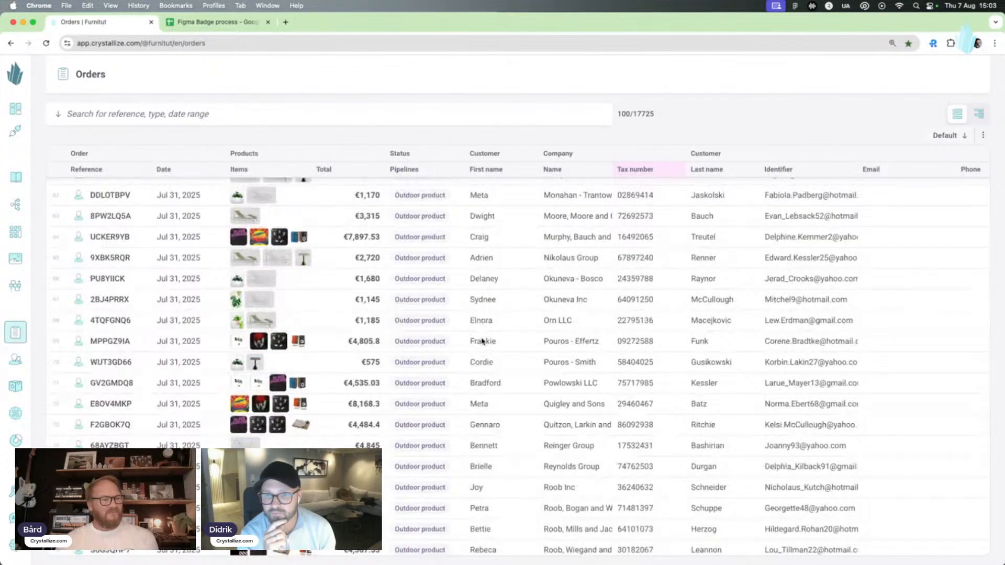
Browse the search filter categories Order, Date, Customer and Payment and their available fields.
click(94, 117)
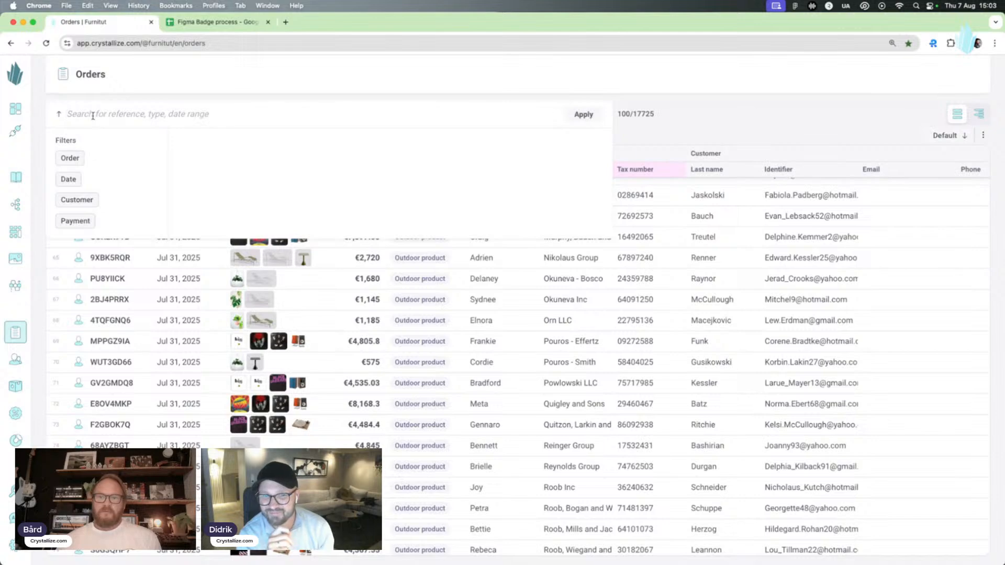
click(102, 160)
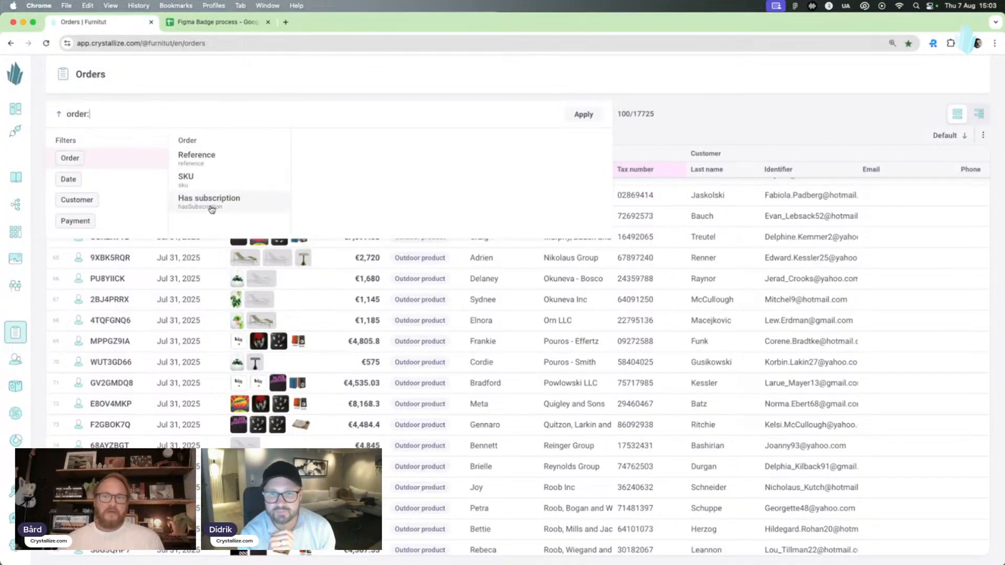
click(111, 179)
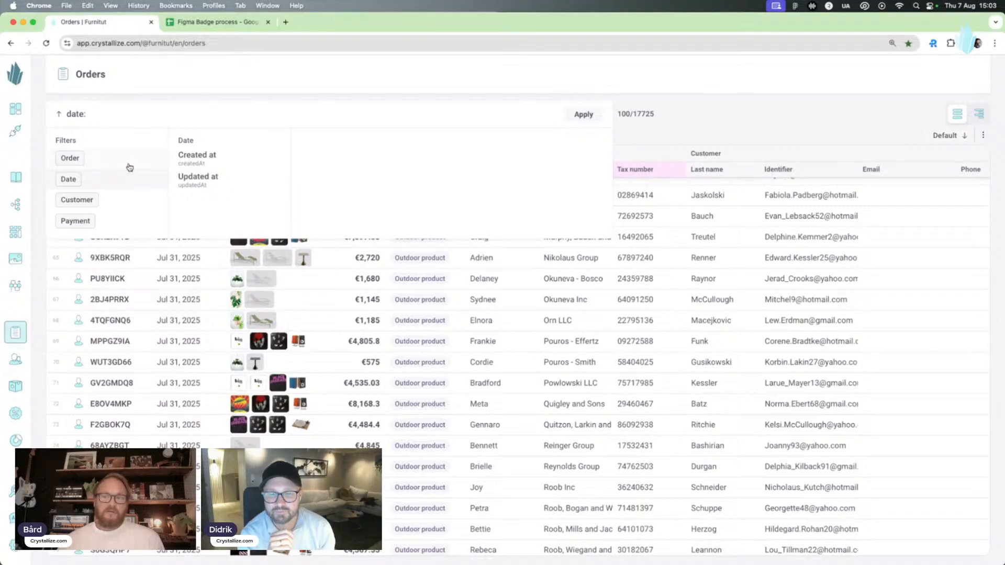
click(112, 201)
click(107, 222)
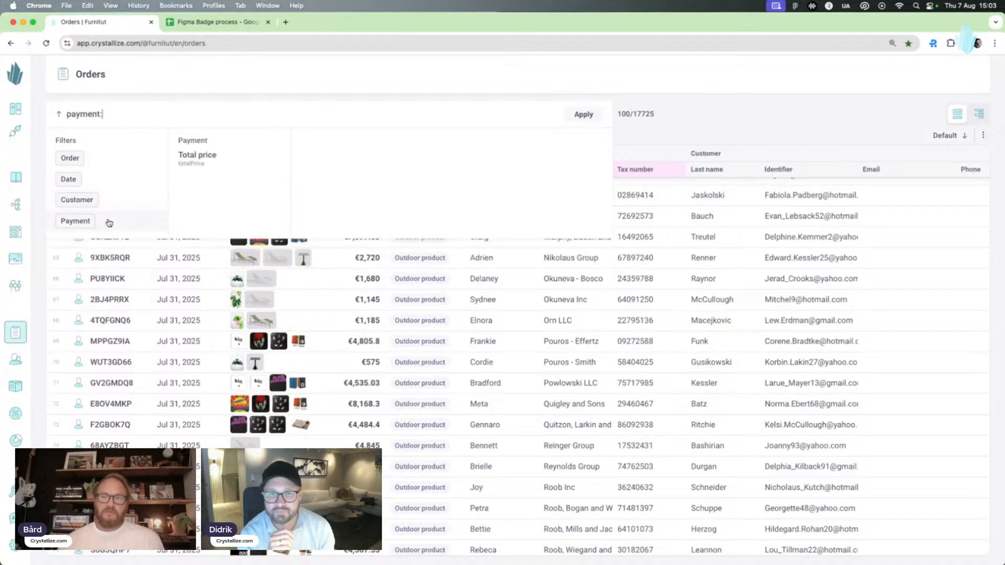
click(110, 167)
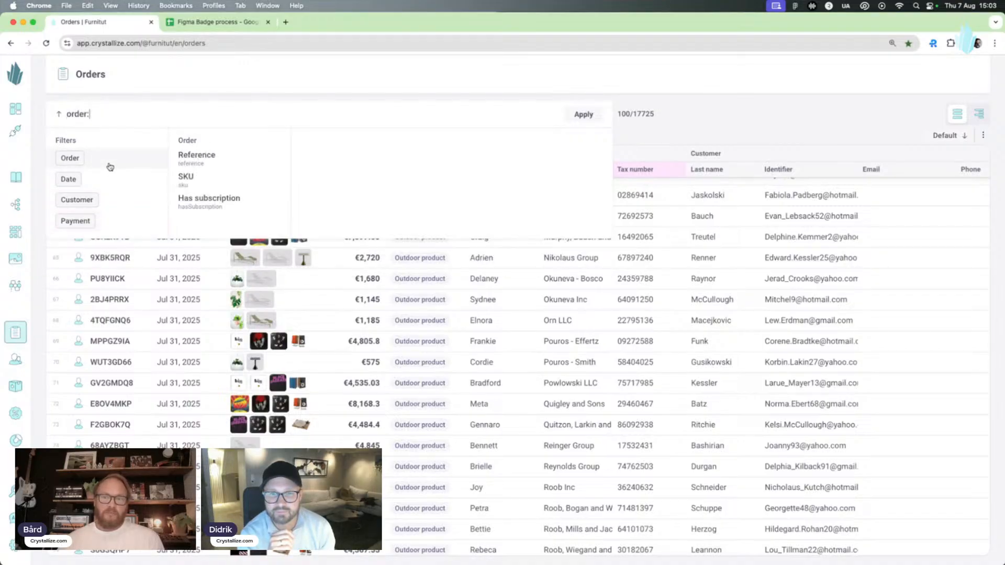
Start a Created at date filter for the orders with April 1, 2025 as its From date.
click(78, 183)
click(192, 157)
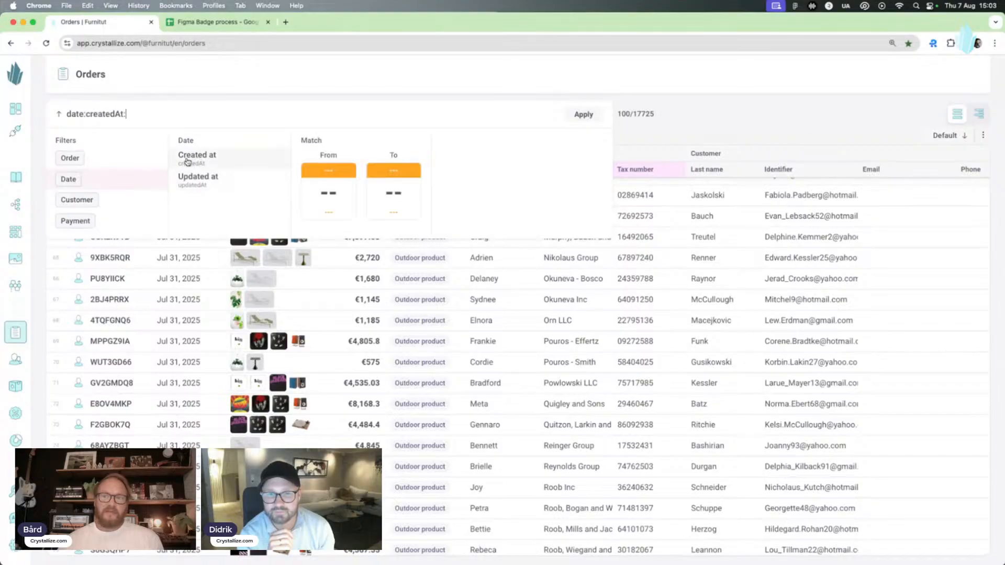
click(337, 196)
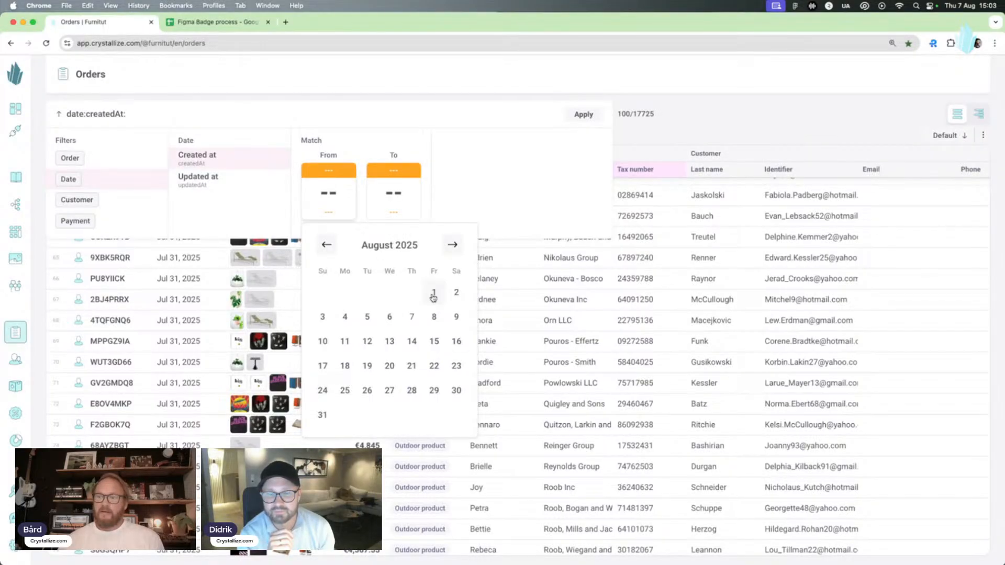
click(327, 246)
click(328, 246)
click(330, 249)
click(330, 248)
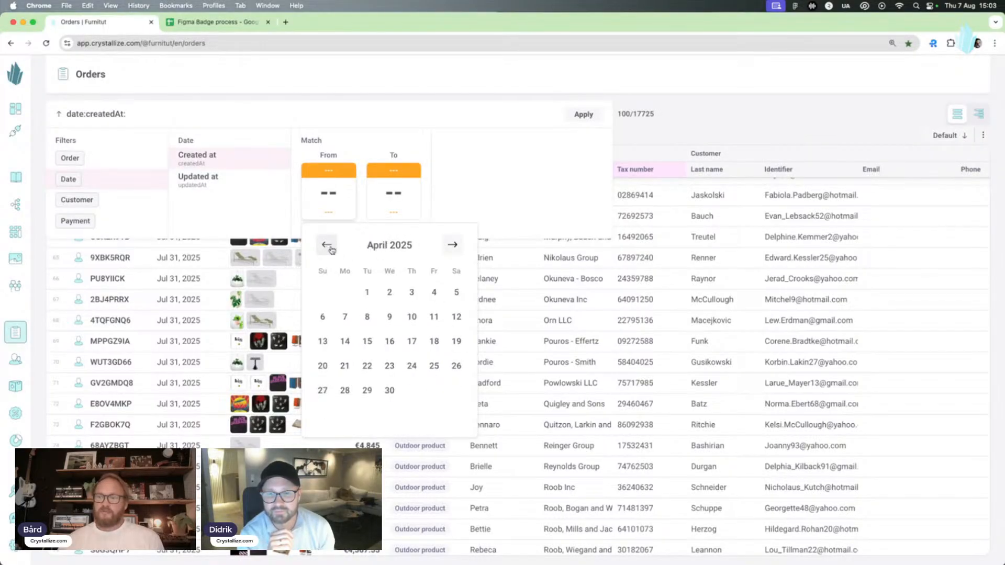
click(367, 292)
Set the Created at filter's To date to August 1, 2025 and apply the filter.
click(395, 195)
click(518, 244)
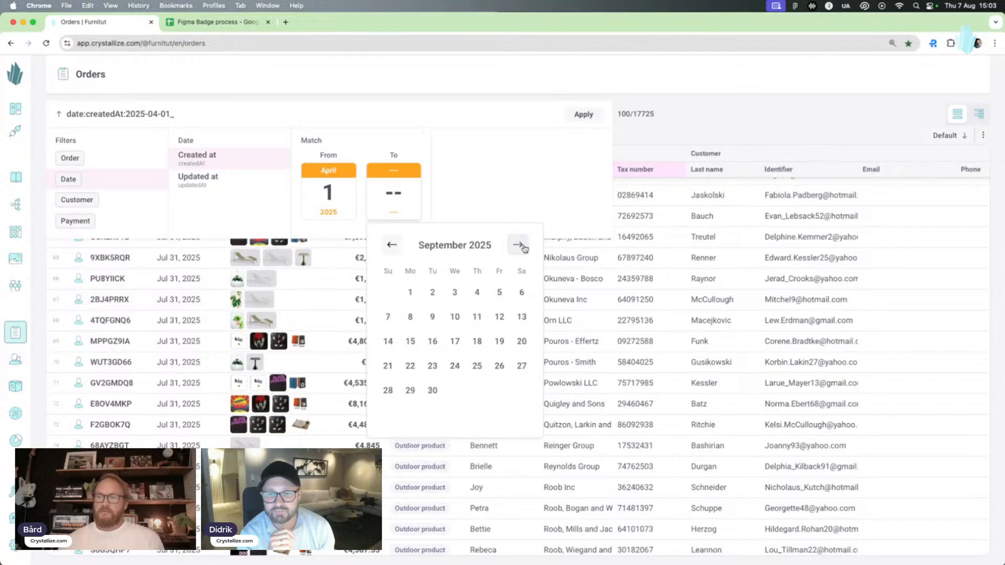
click(392, 245)
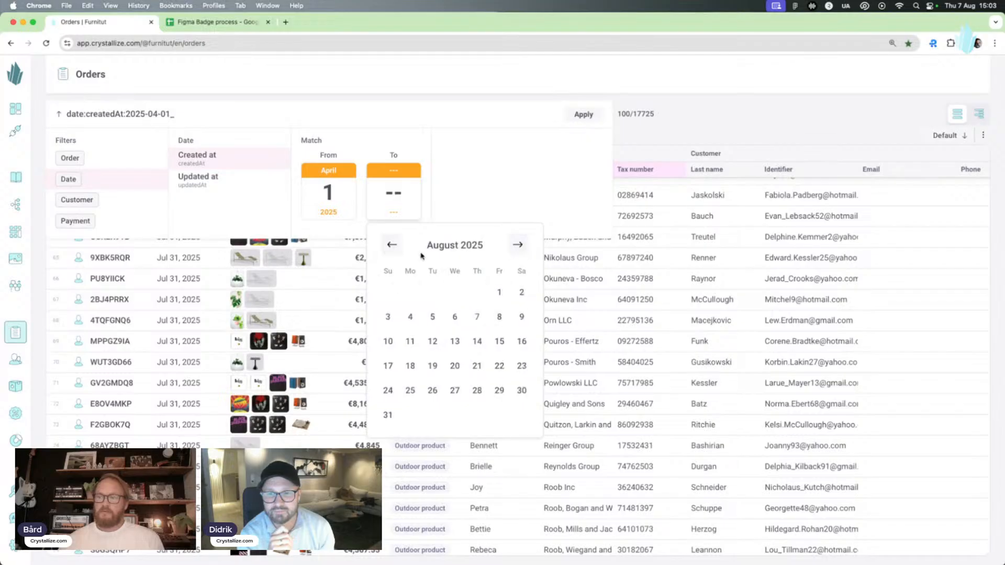
click(500, 294)
click(529, 172)
click(591, 114)
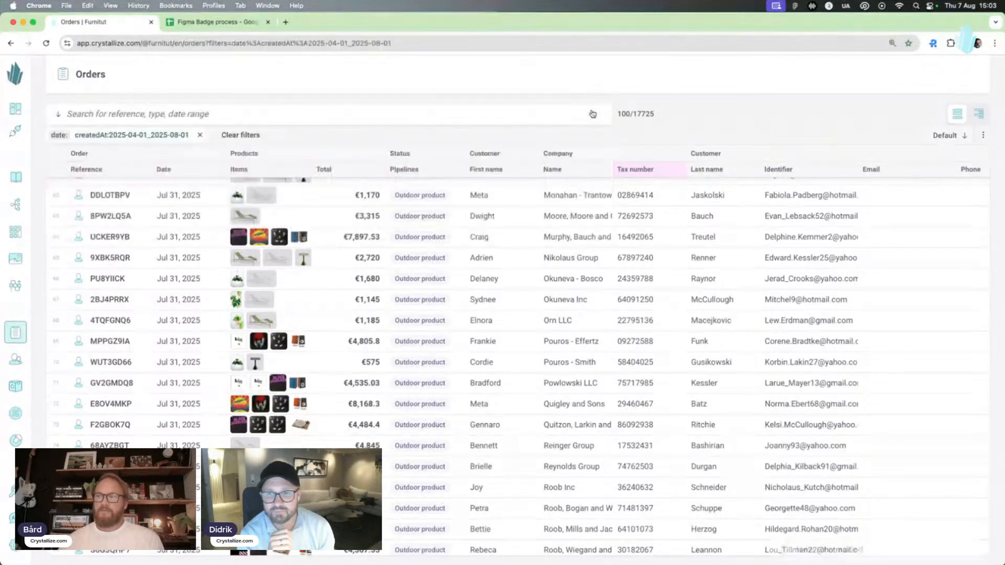
Look through the date-filtered orders further down the table, ending back at the first rows.
scroll(400, 283, down, 10)
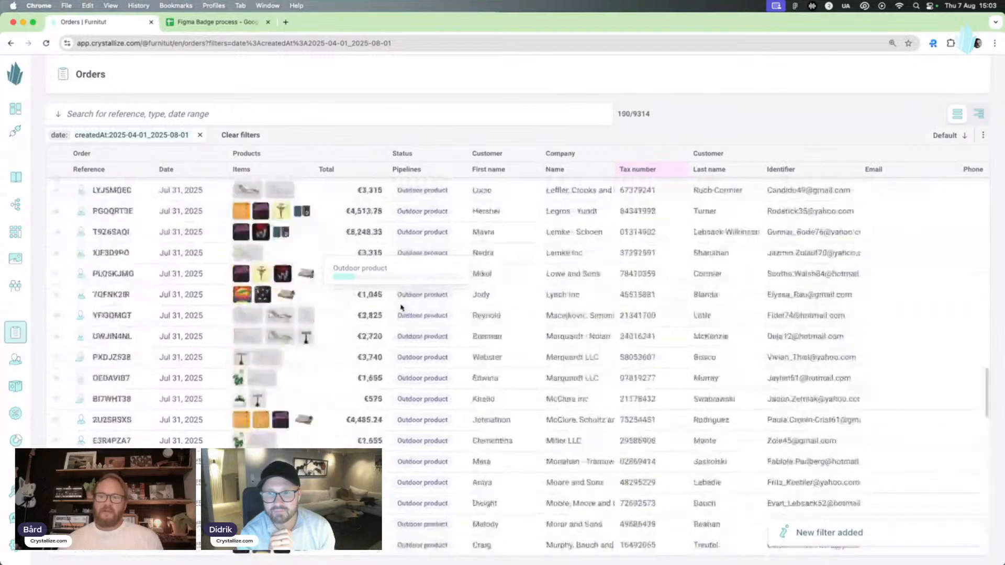
scroll(456, 314, up, 15)
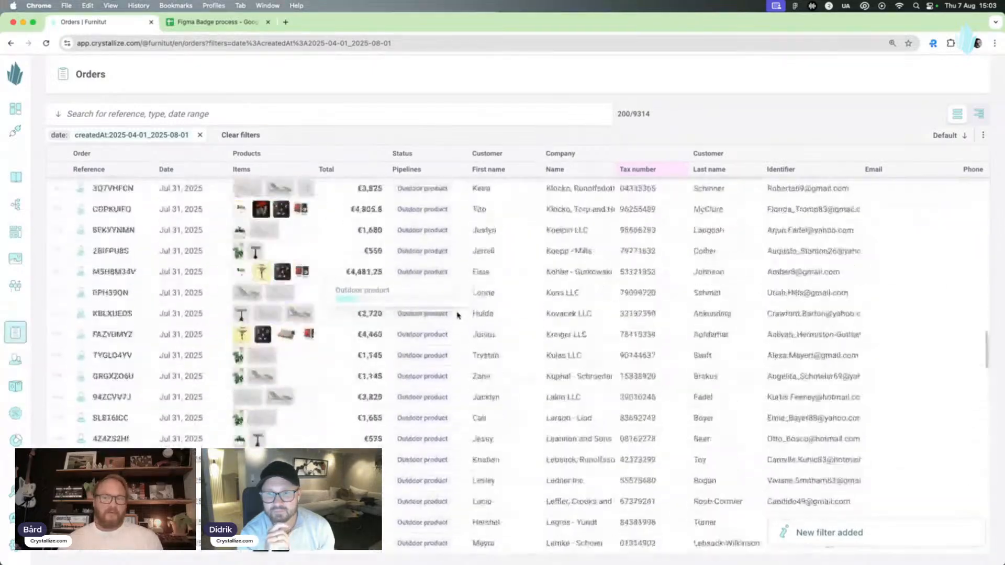
scroll(456, 316, up, 10)
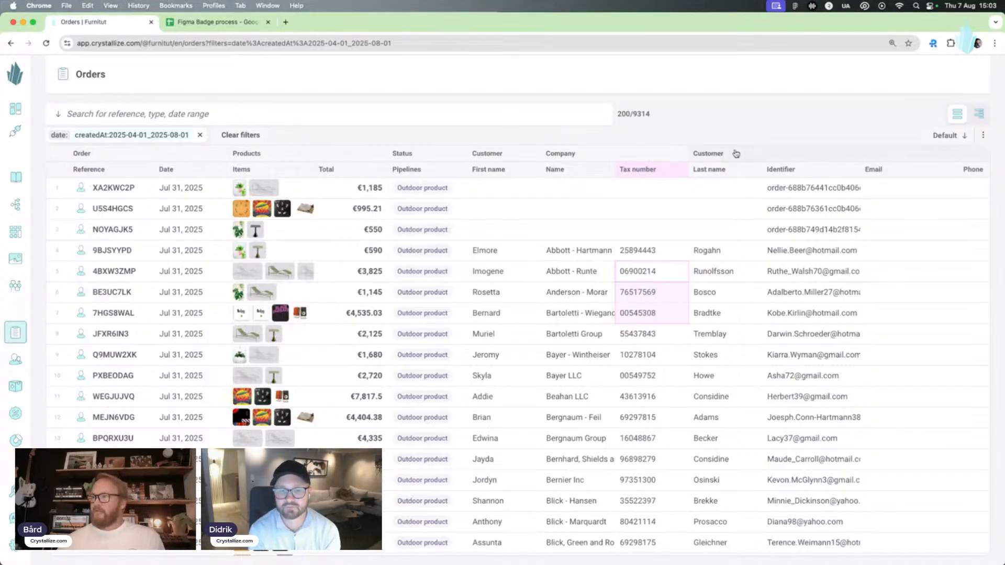
Highlight cell blocks across the first orders, from Date to Last name and from Pipelines to company Name, ending on a single First name cell.
click(495, 225)
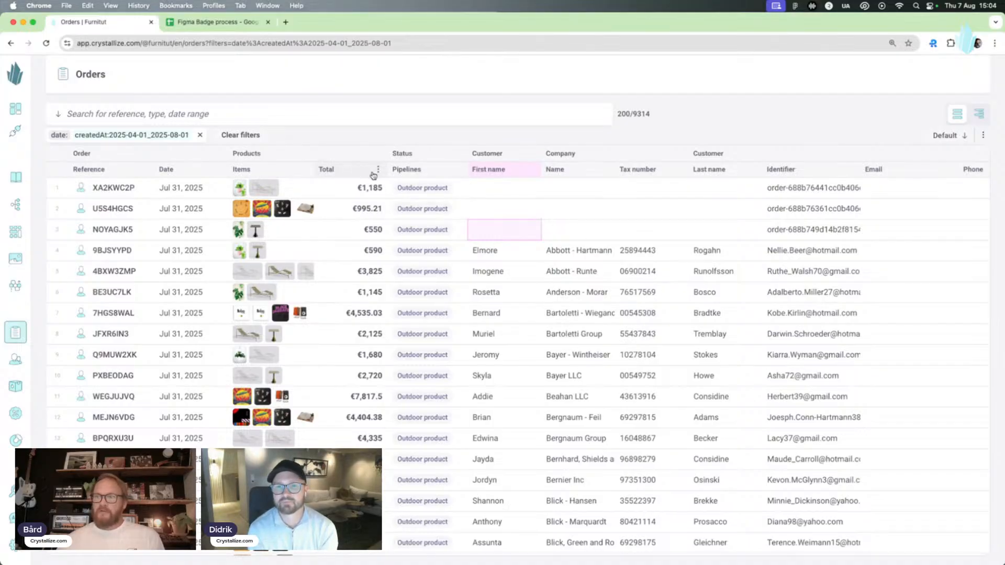
drag(181, 187, 729, 506)
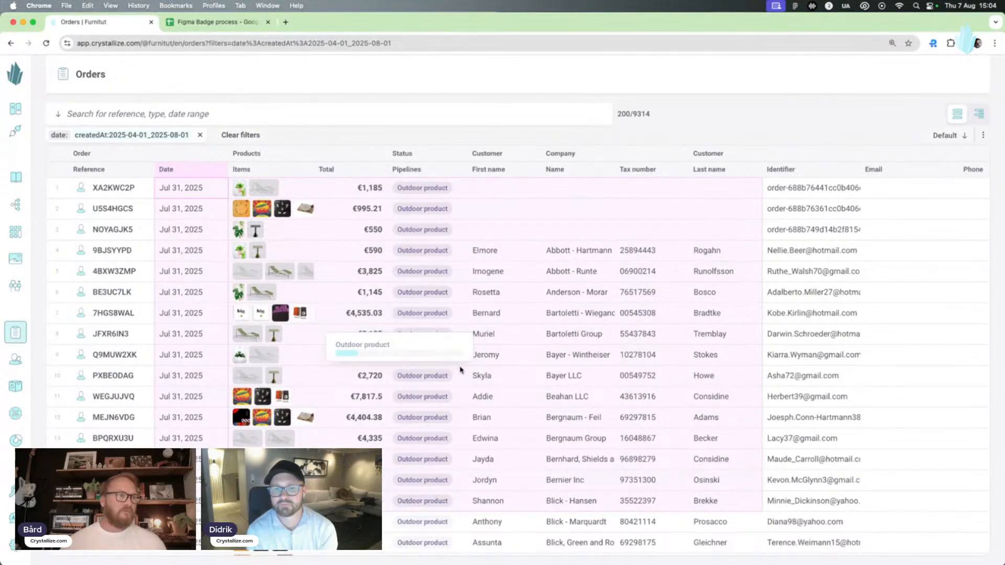
click(545, 337)
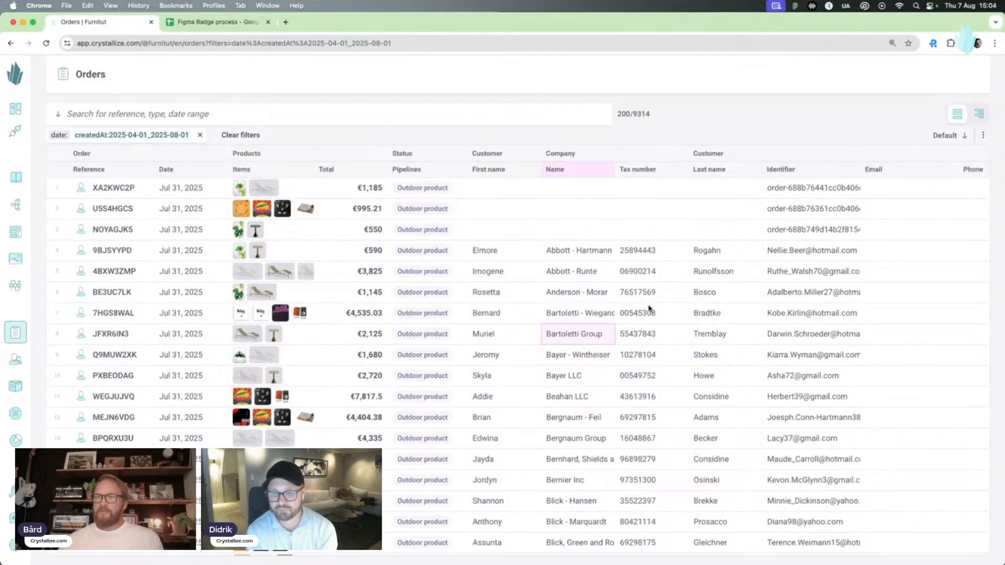
drag(568, 212, 406, 152)
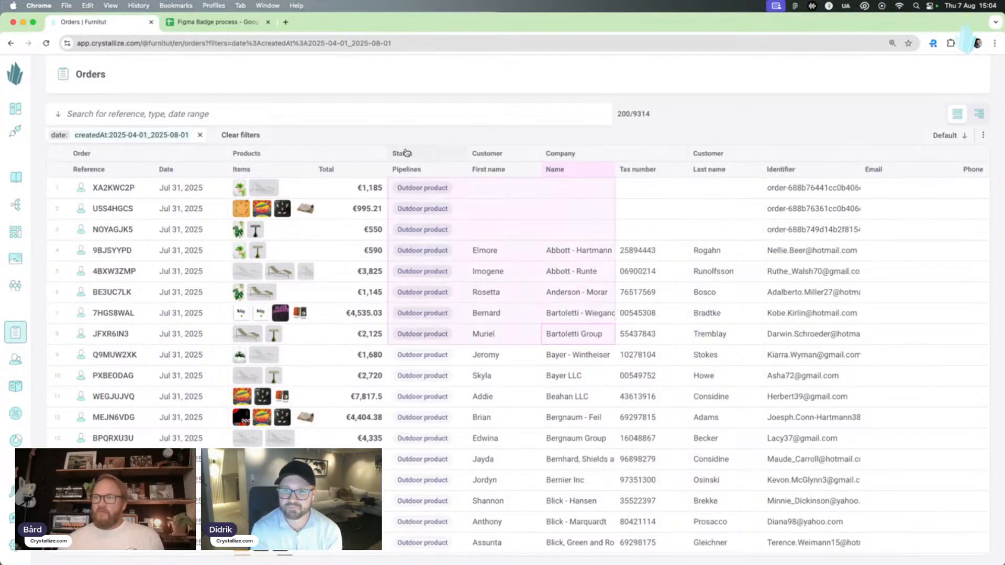
click(470, 226)
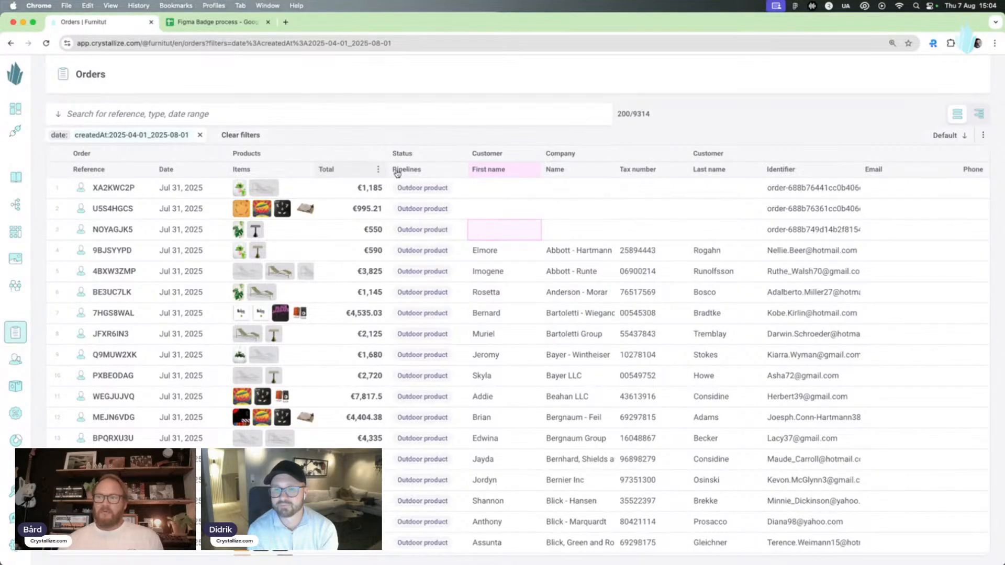
Hide the Pipelines column and the customer Last name and Email columns.
click(458, 169)
click(444, 193)
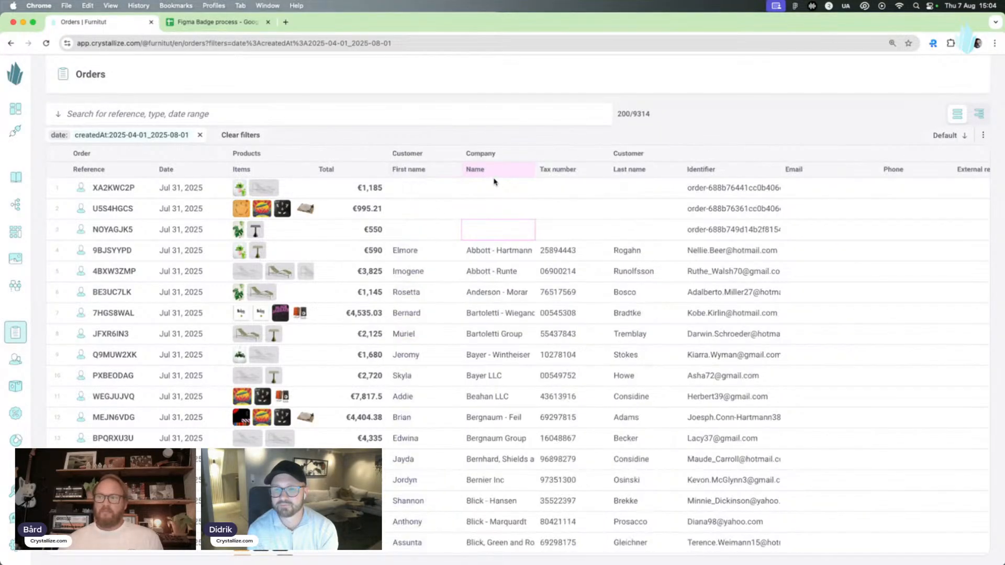
click(673, 169)
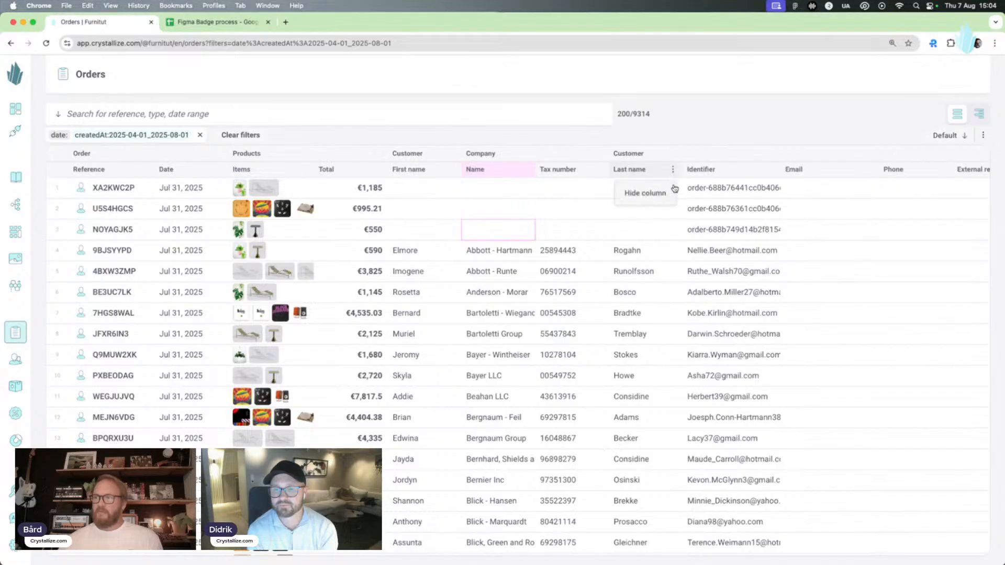
click(654, 194)
click(795, 170)
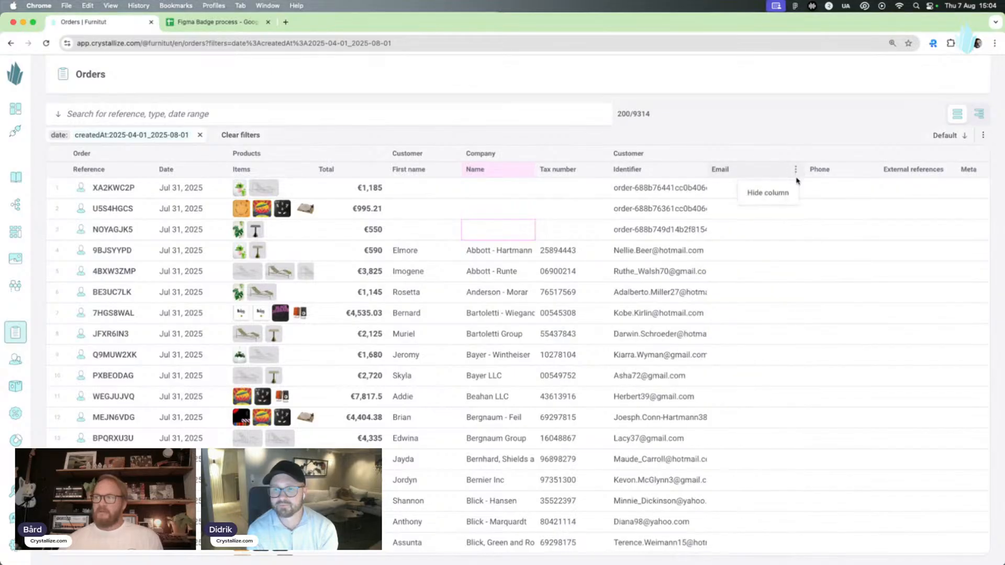
click(767, 192)
Hide the company Tax number and Name columns.
click(598, 170)
click(570, 193)
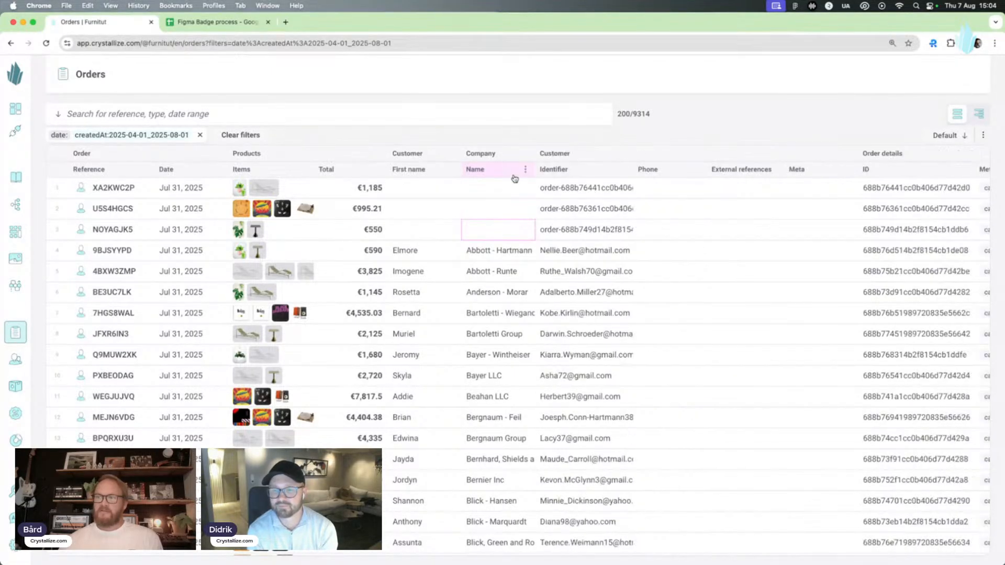
click(525, 169)
click(517, 191)
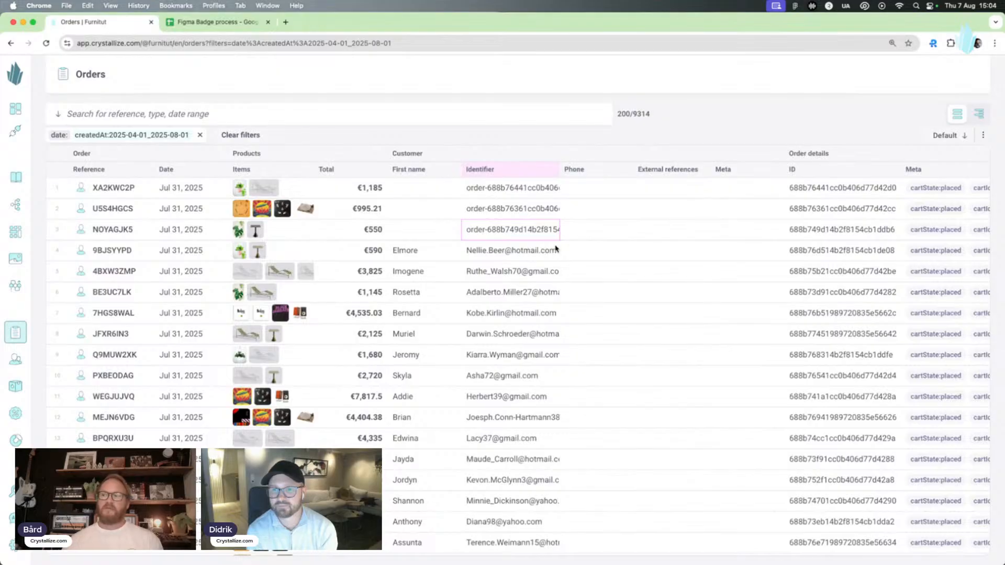
Hide the customer Meta column, then narrow and hide the External references column.
click(774, 170)
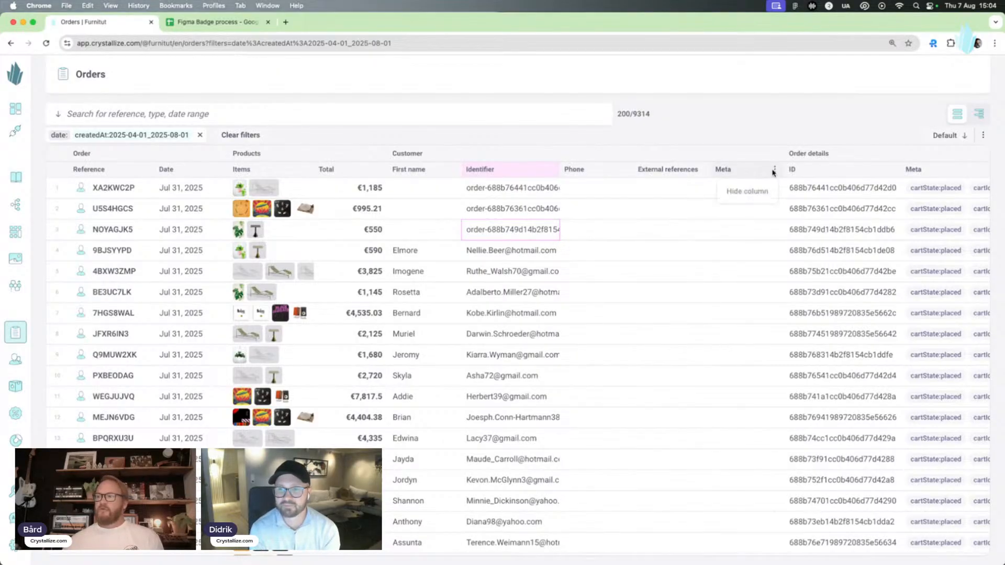
click(765, 192)
drag(713, 169, 626, 173)
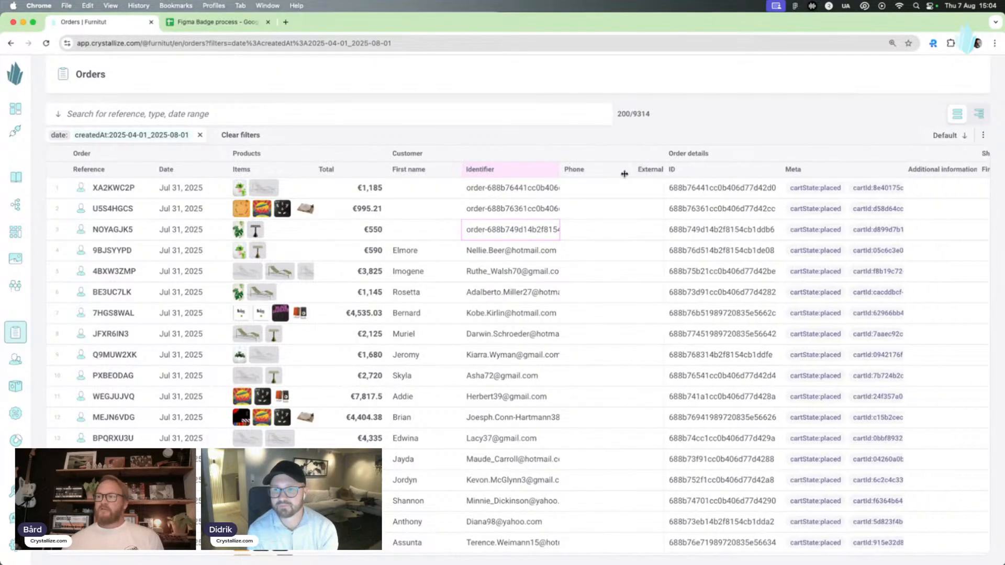
click(654, 169)
click(650, 191)
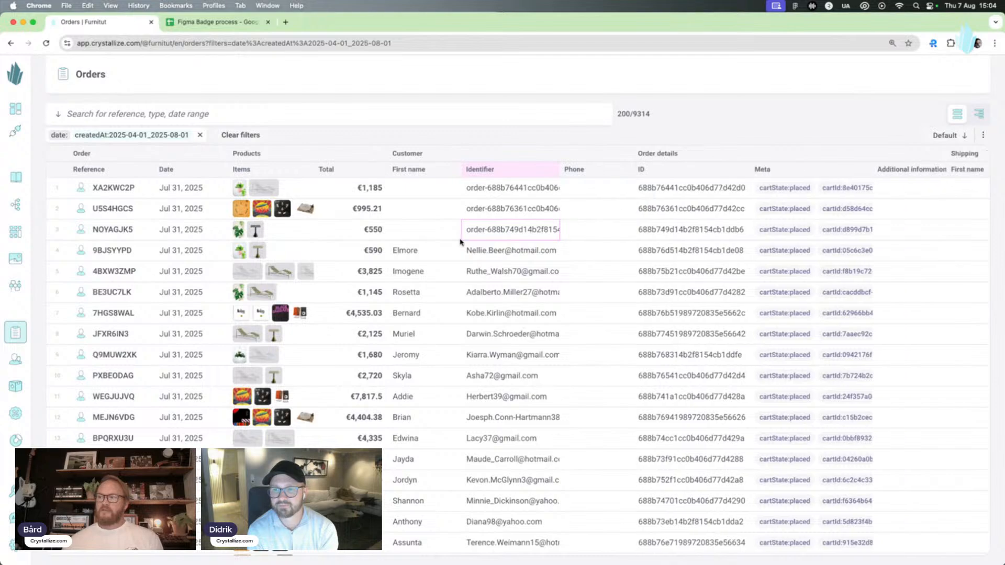
Save the current column arrangement as a new layout named "My fancy layout".
click(983, 135)
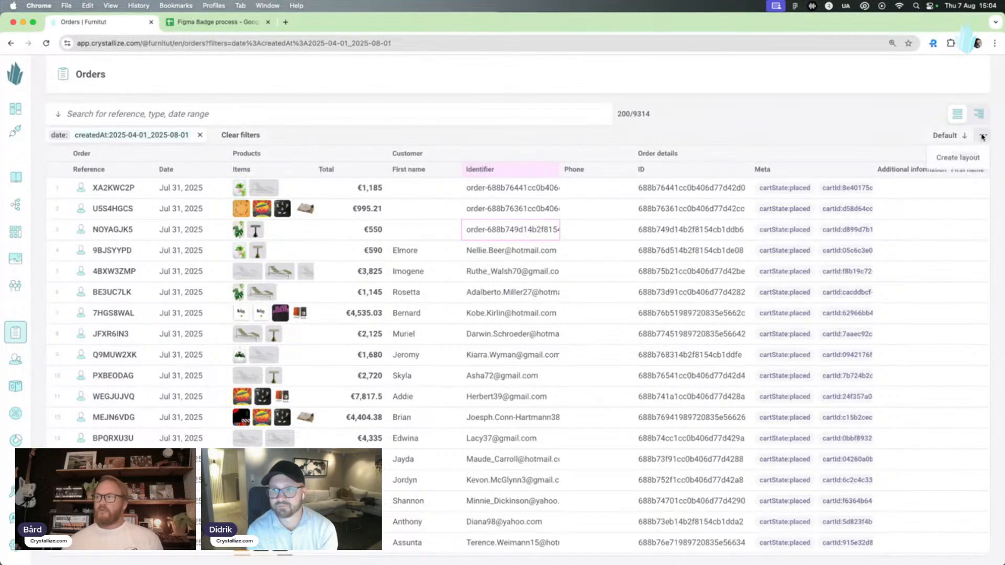
click(950, 160)
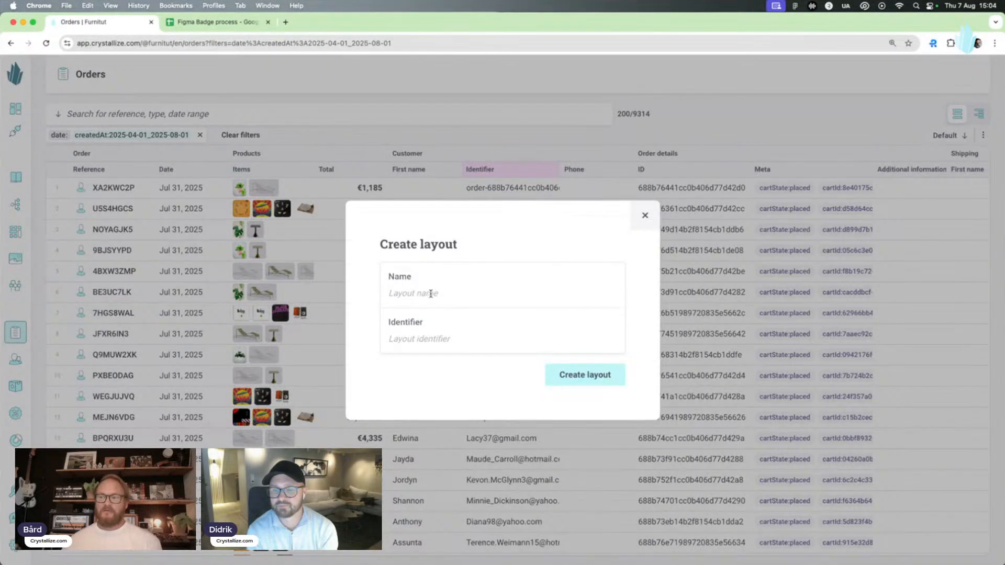
click(431, 294)
text(My )
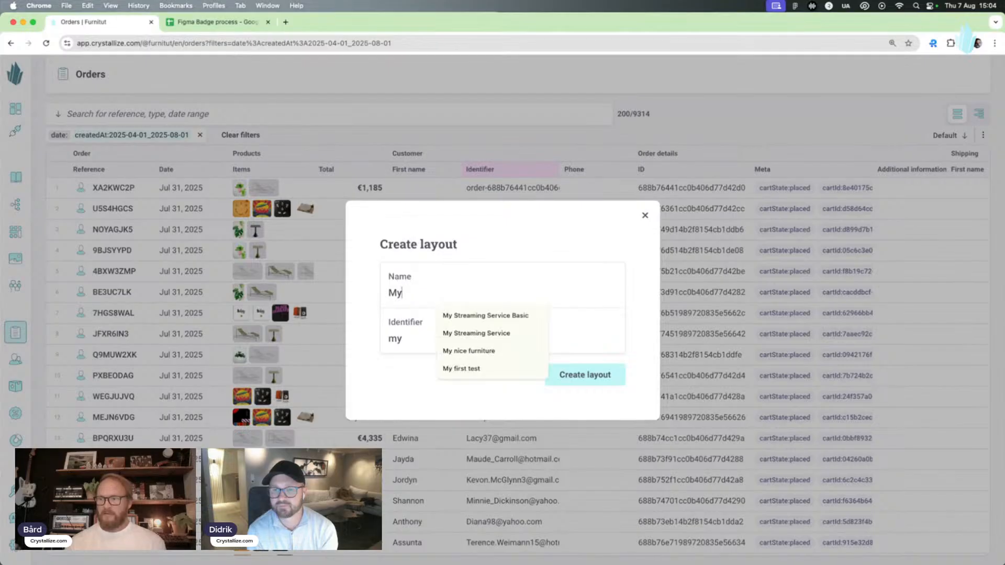
text(fancy layout)
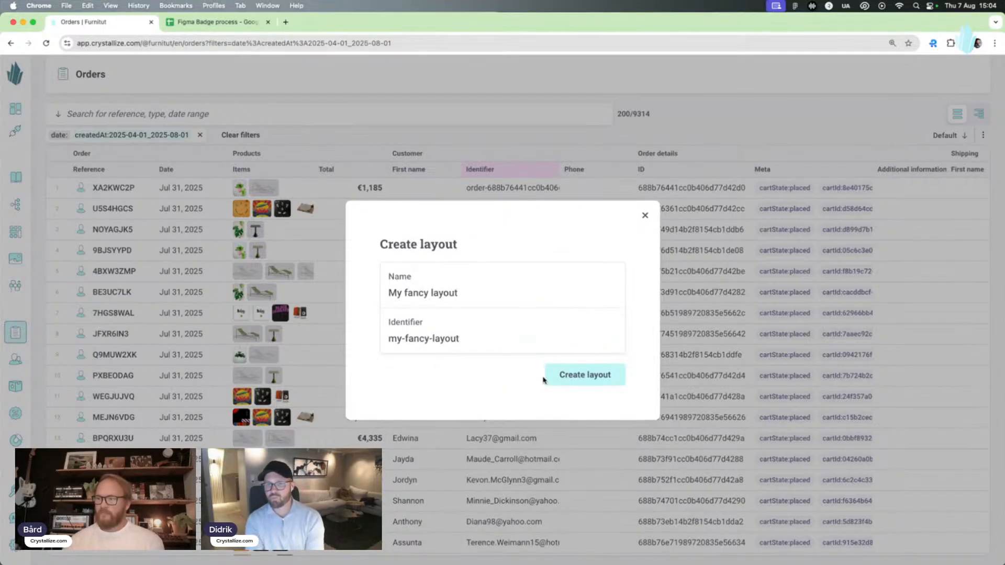
click(569, 378)
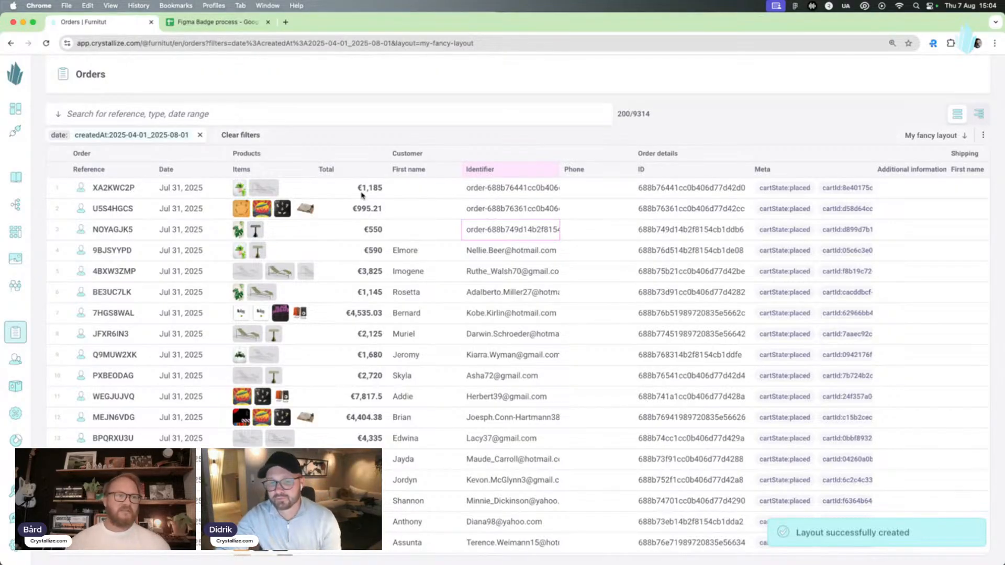
Switch the orders table to the Important business layout and then to the Conference badge list layout.
scroll(447, 232, down, 3)
scroll(446, 231, up, 3)
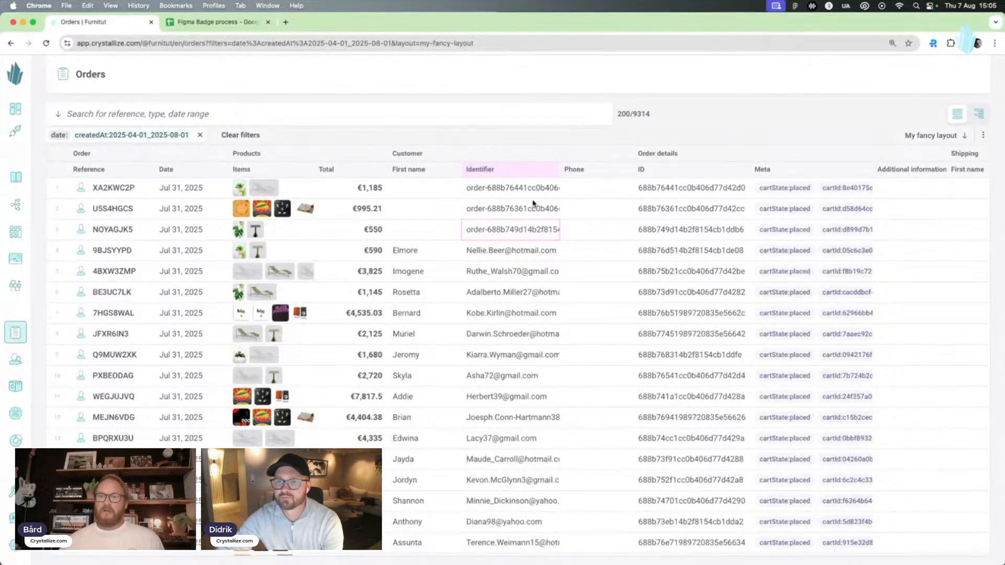
click(931, 135)
click(928, 182)
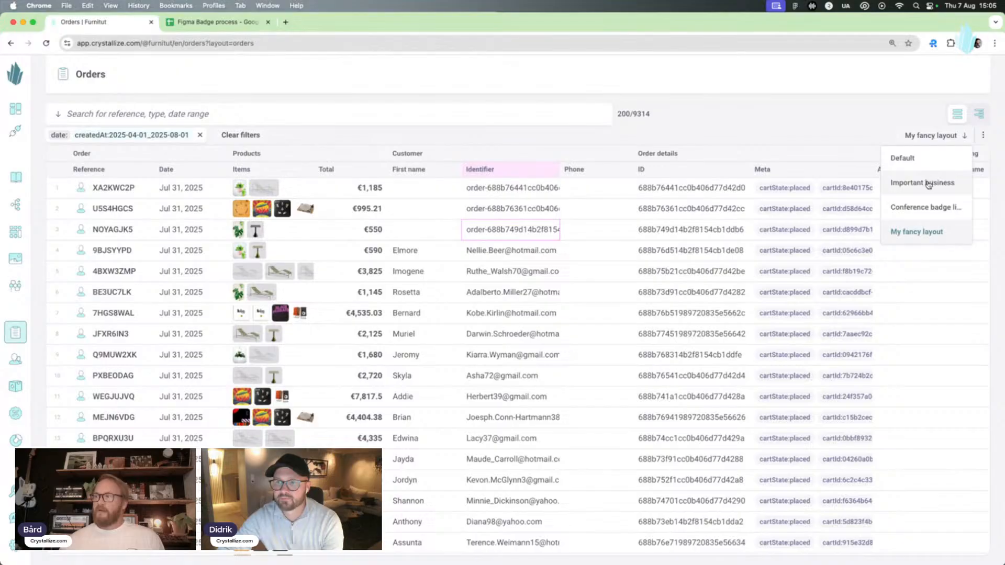
click(928, 138)
click(919, 205)
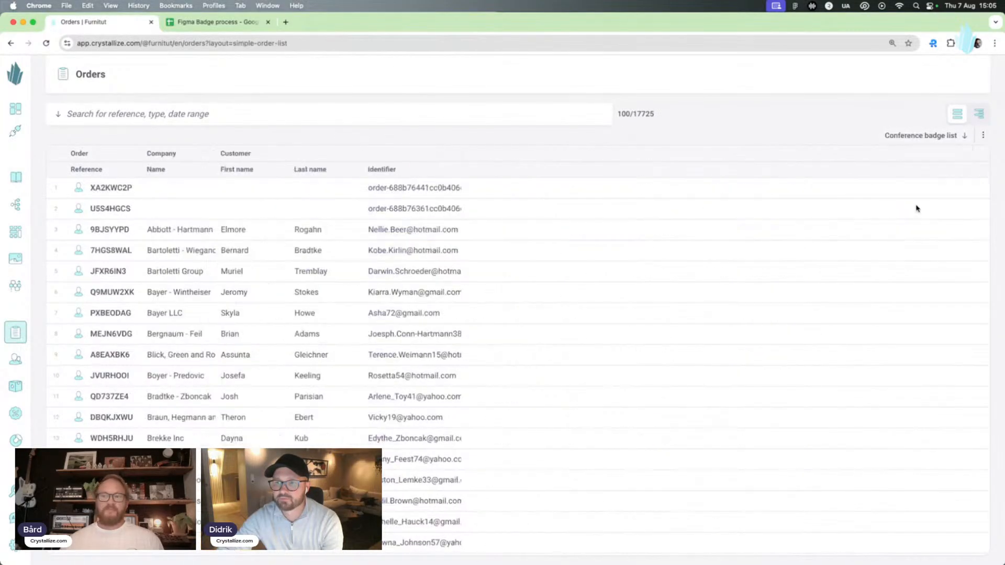
Switch the orders table to the Important business layout and then to the Default layout.
click(920, 135)
click(915, 180)
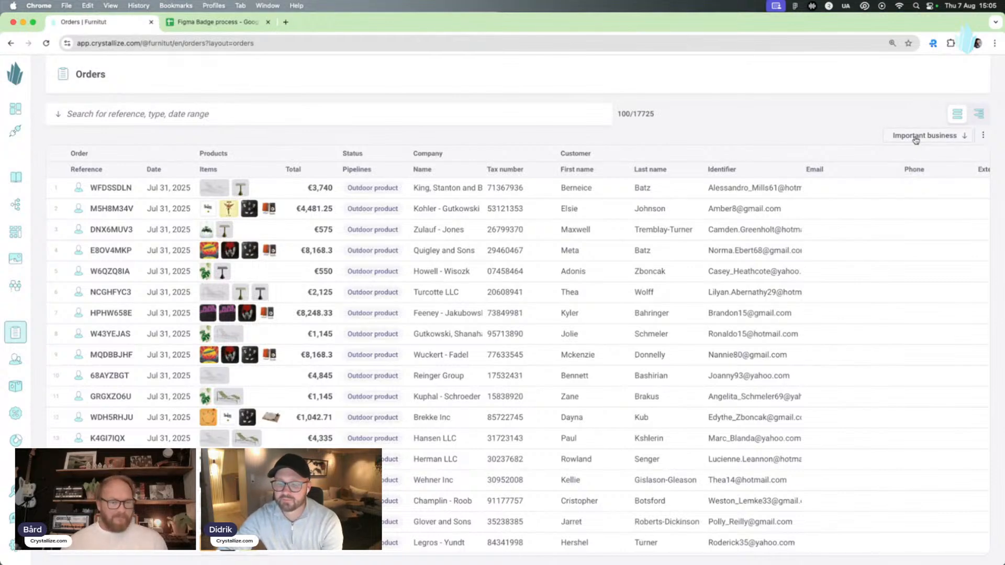
click(919, 137)
click(917, 163)
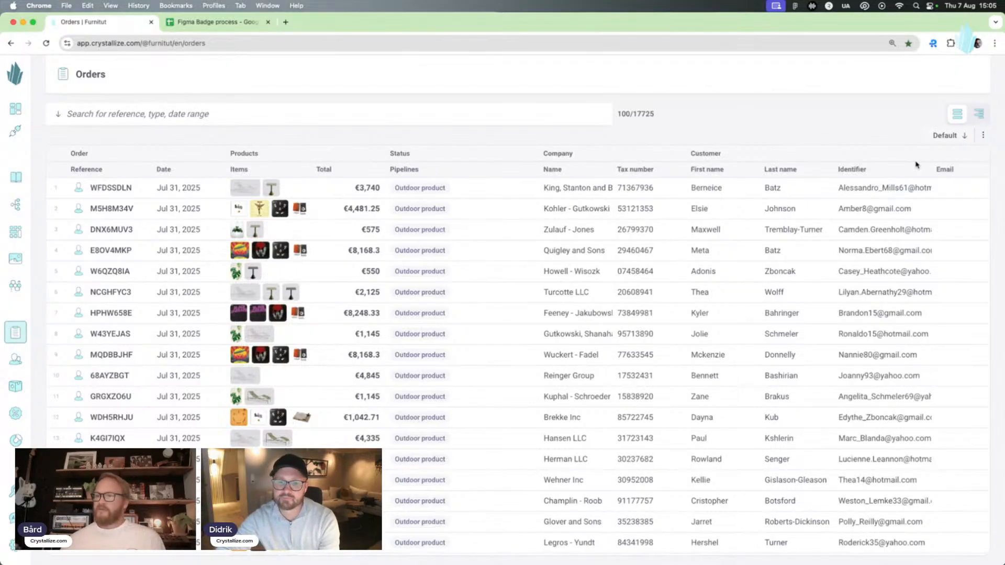
Hide the status Pipelines column in the Default layout.
scroll(526, 333, down, 1)
scroll(526, 333, up, 1)
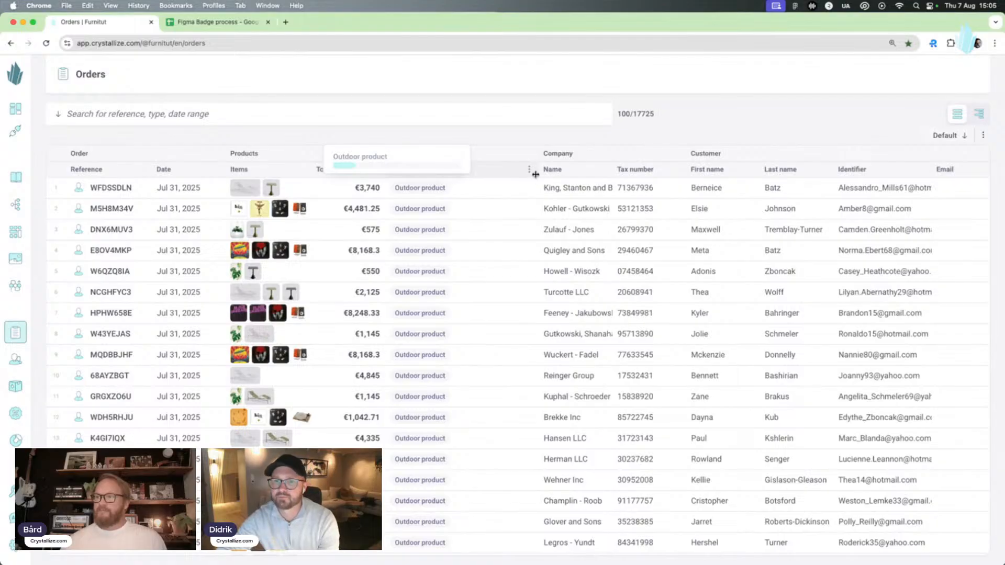
click(529, 171)
click(520, 193)
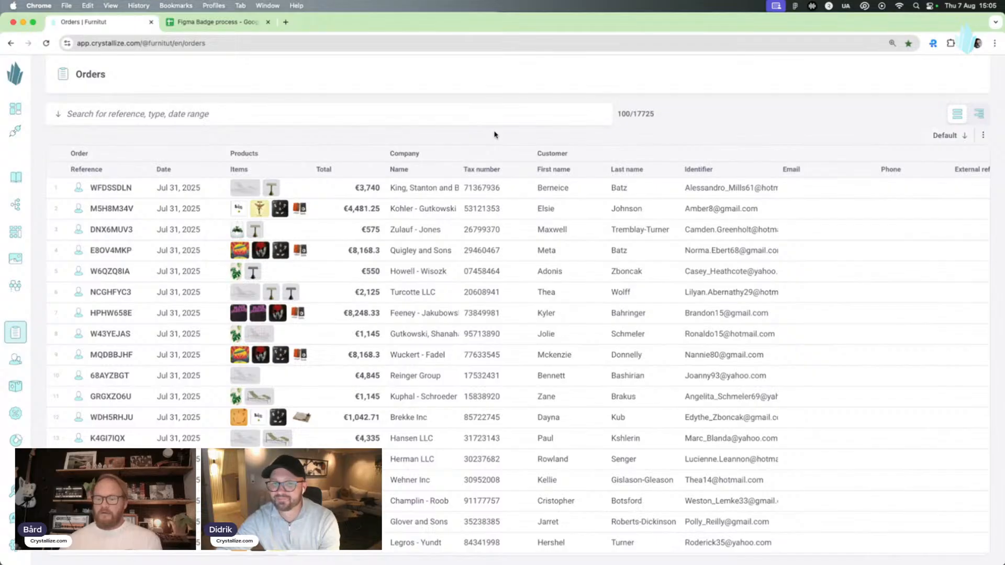
Open reactnorway.com in a new browser tab to view the conference landing page, and return to the orders table.
key(ctrl+t)
text(reactnorway.com)
key(Return)
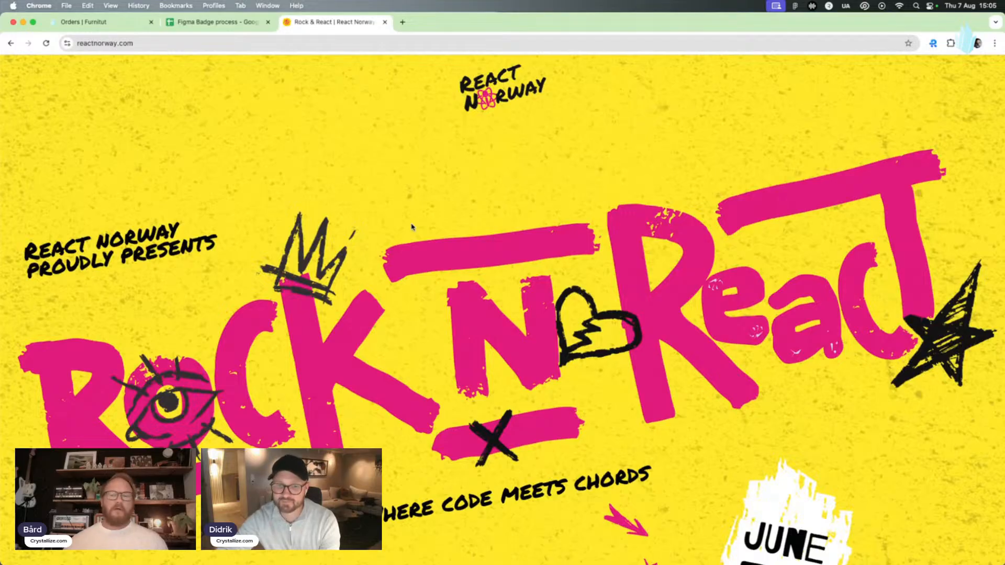
scroll(500, 261, down, 5)
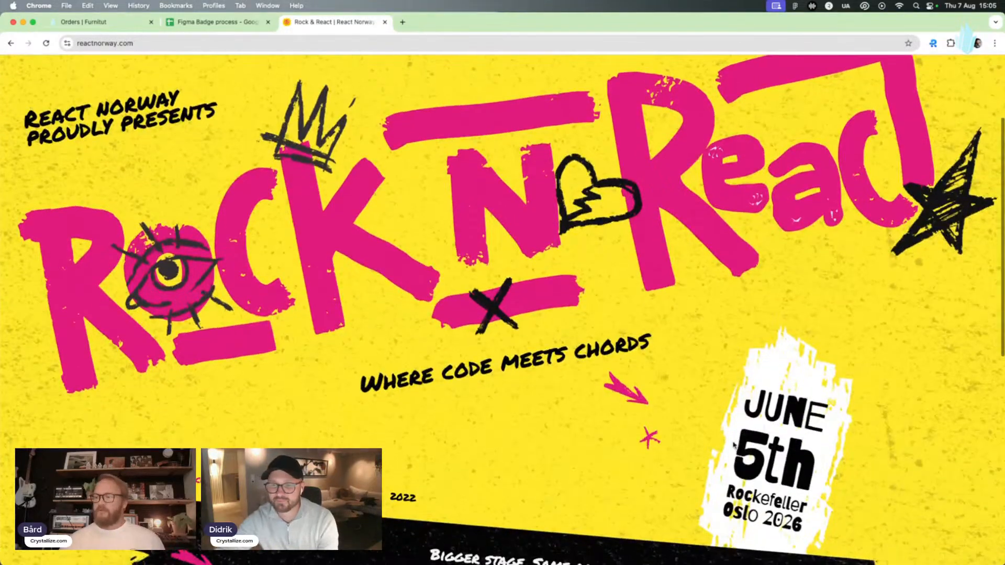
scroll(437, 286, up, 5)
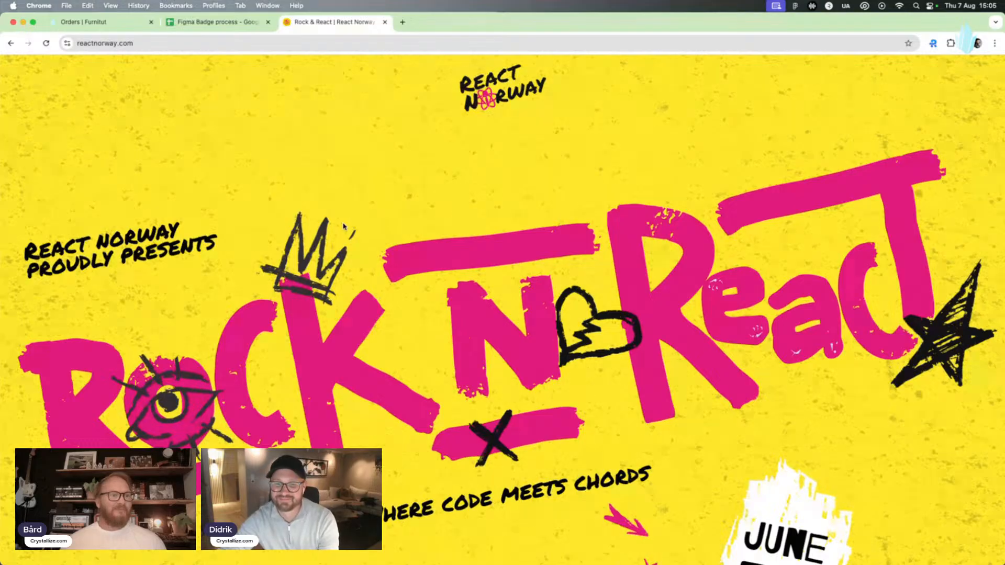
click(82, 22)
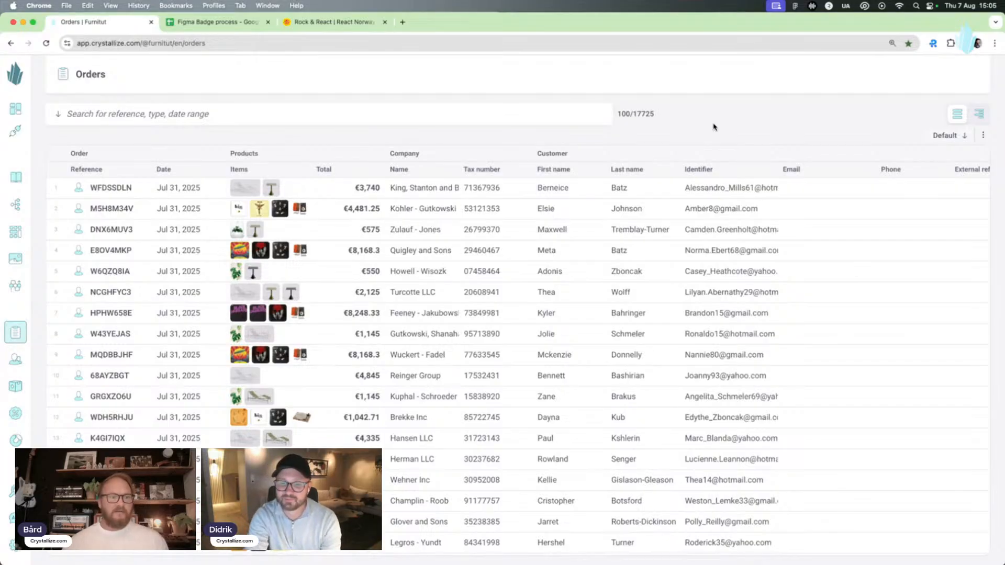
Switch the orders table to the Conference badge list layout and look through its rows.
click(963, 137)
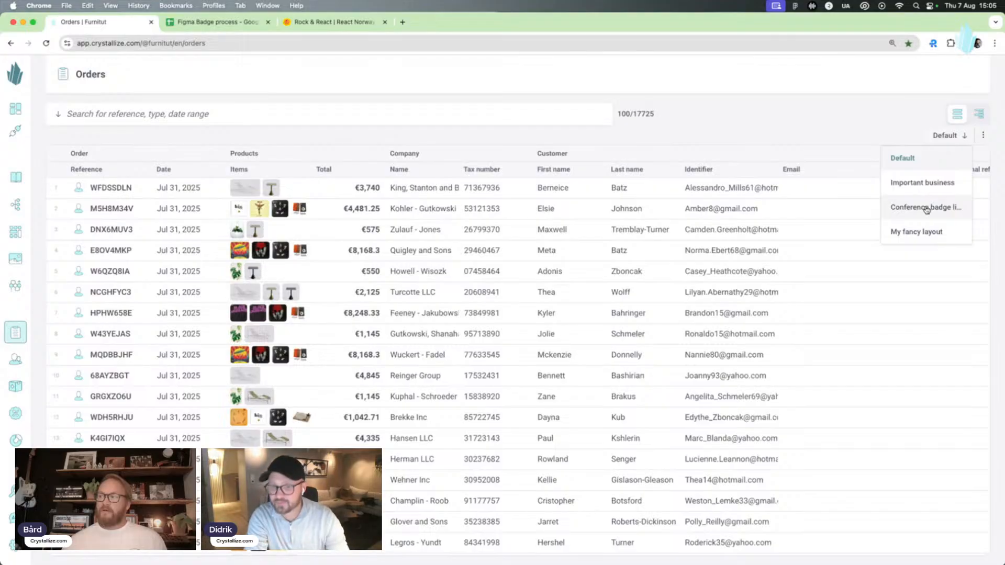
click(926, 208)
scroll(244, 342, down, 3)
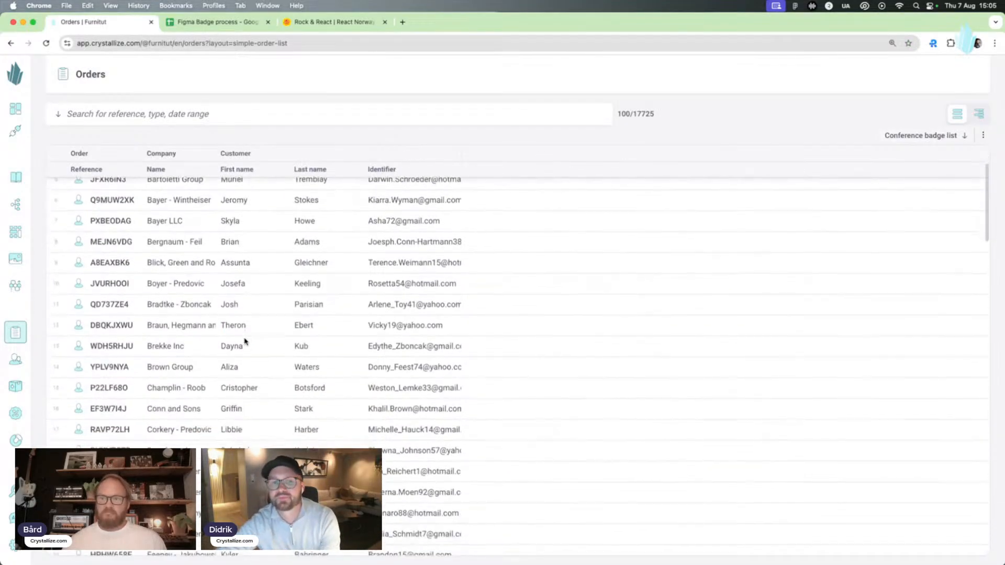
scroll(259, 335, up, 1)
scroll(259, 334, down, 5)
scroll(259, 335, up, 5)
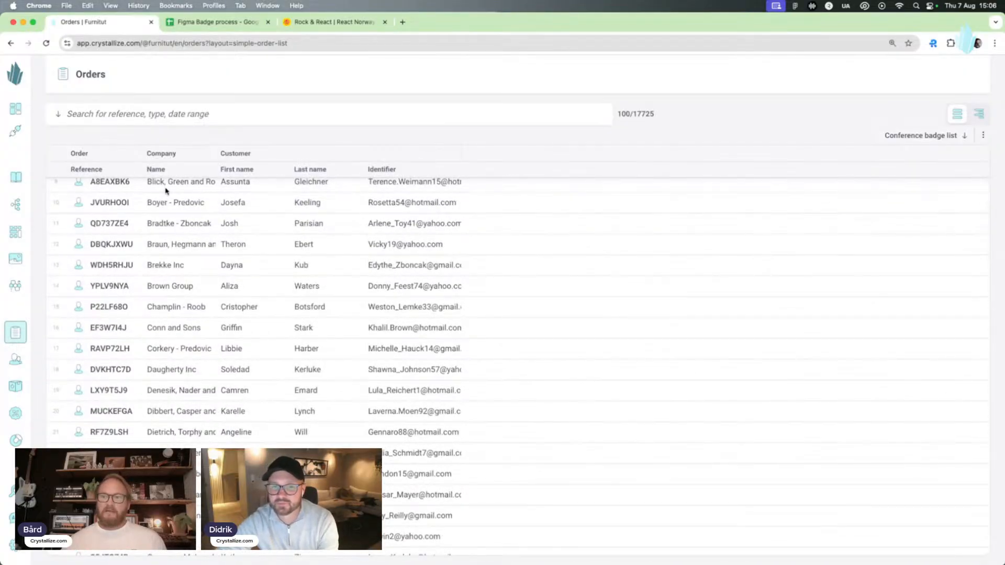
Copy the company Name through customer Identifier cells of 18 orders, starting at row 9, into the Figma Badge process spreadsheet from cell A2.
drag(156, 186, 446, 547)
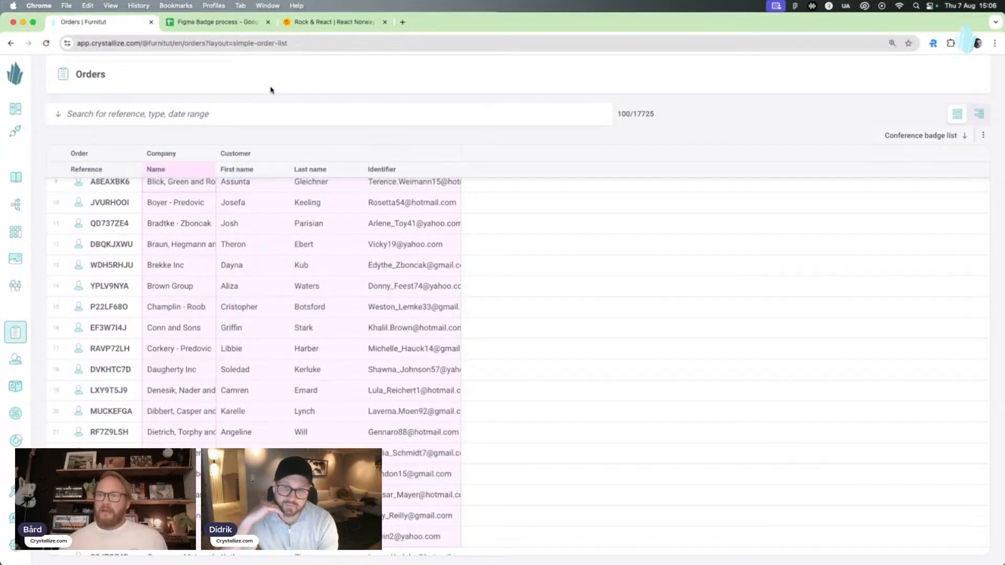
click(217, 24)
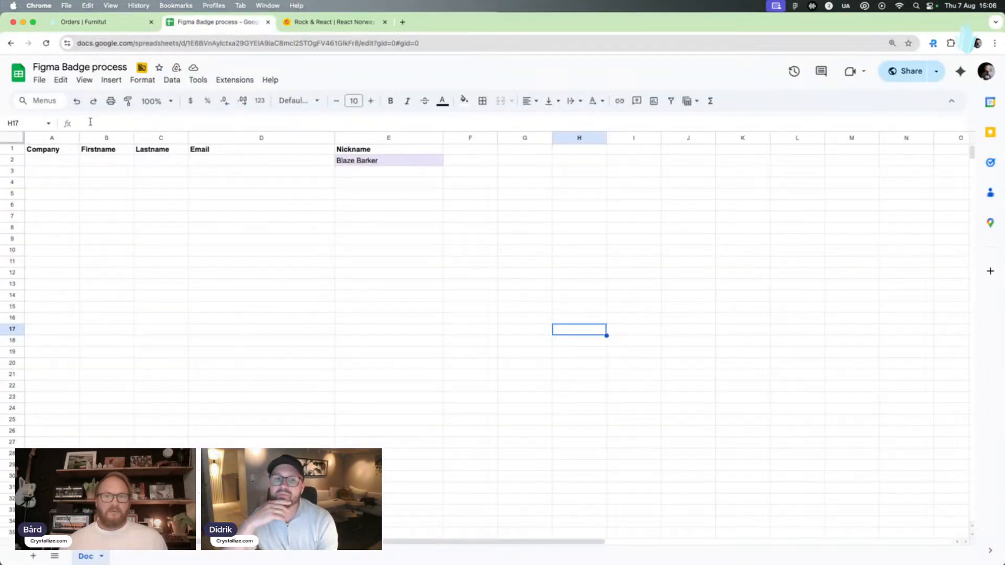
click(113, 24)
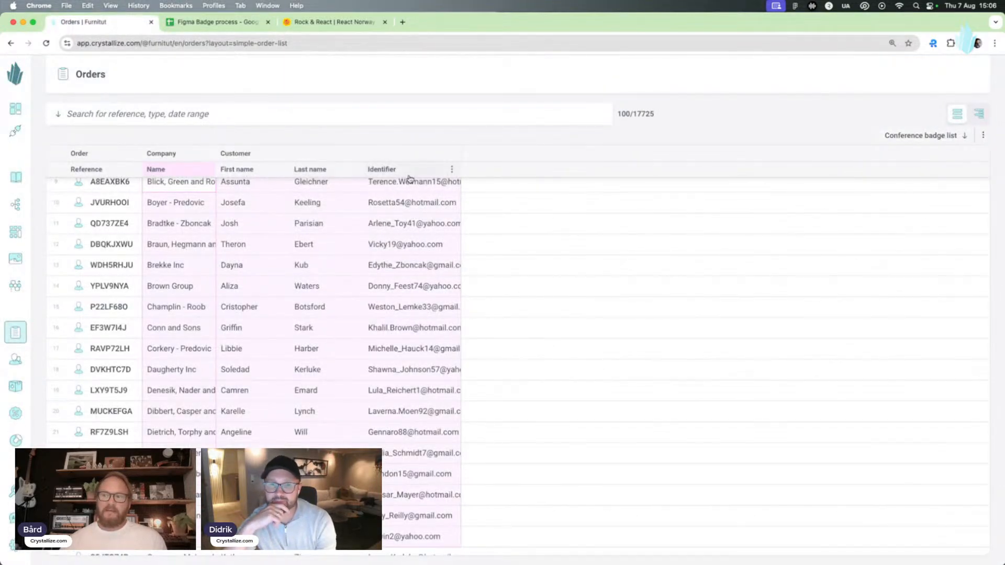
click(209, 23)
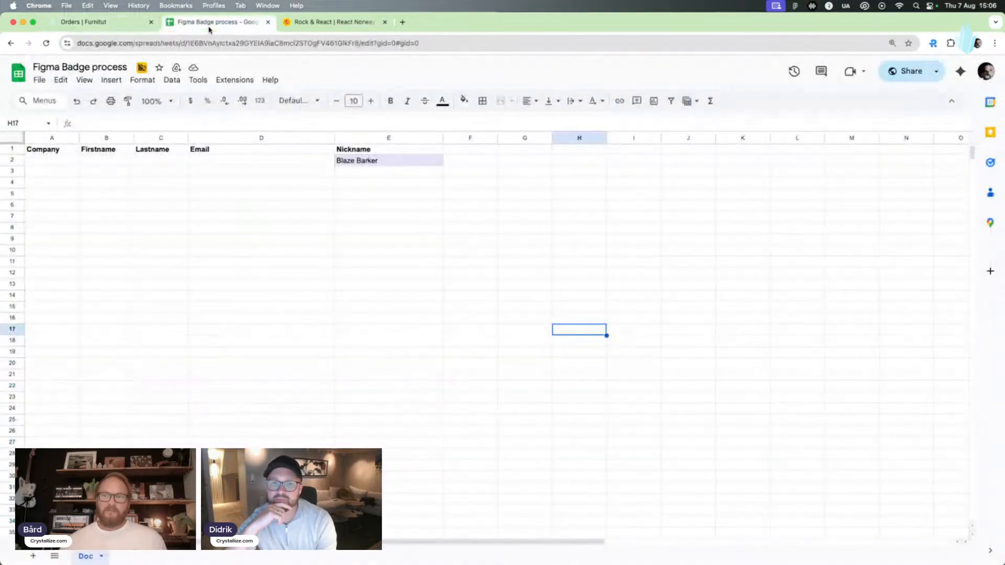
click(57, 164)
key(super+v)
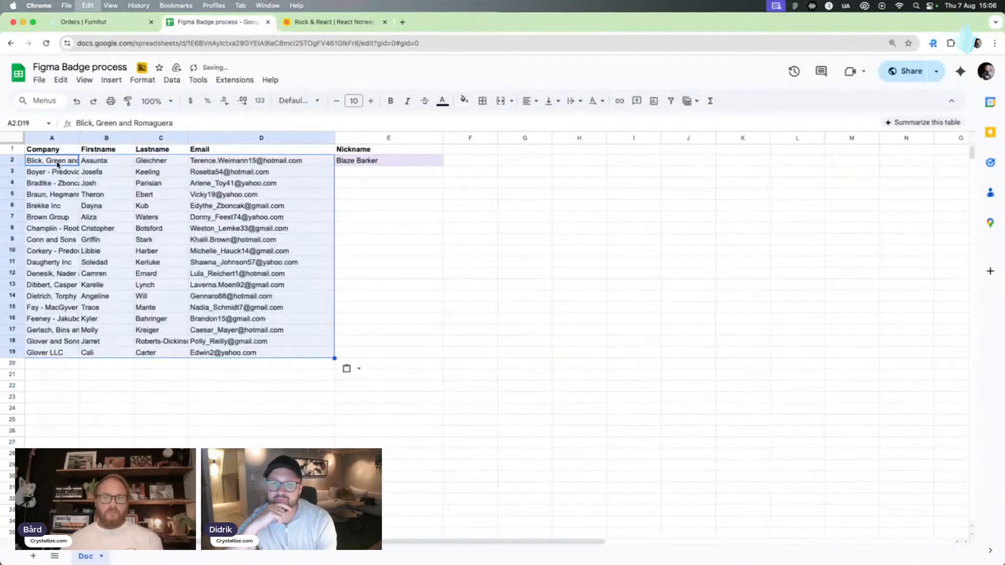
click(416, 252)
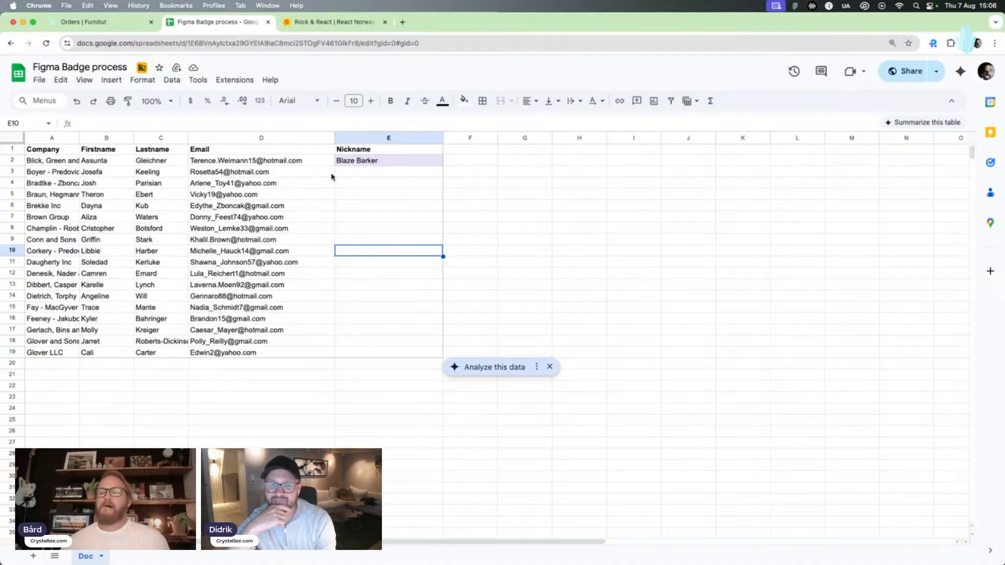
Fill the AI nickname formula in E2 down the Nickname column to E19.
click(368, 163)
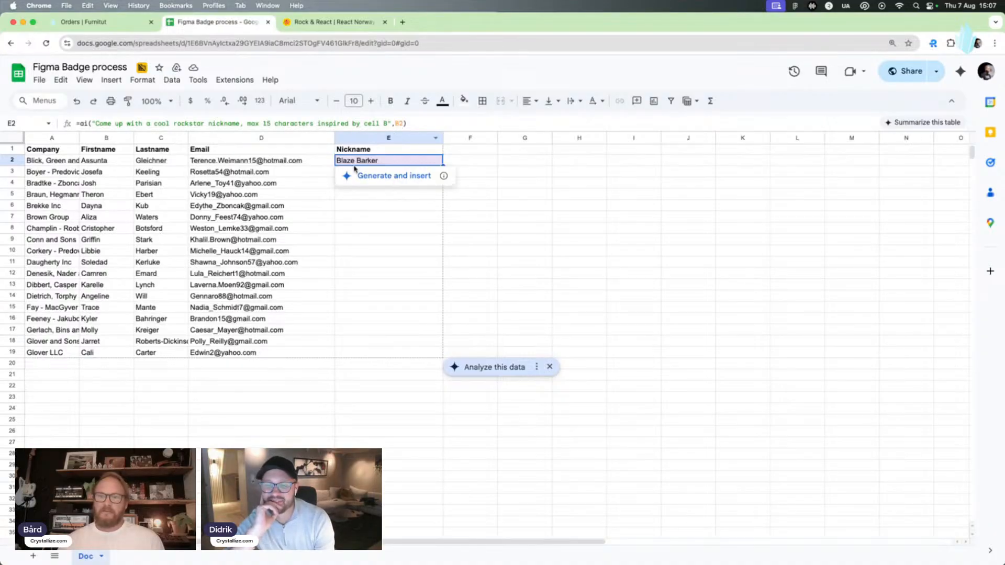
click(449, 170)
click(441, 162)
drag(444, 164, 425, 352)
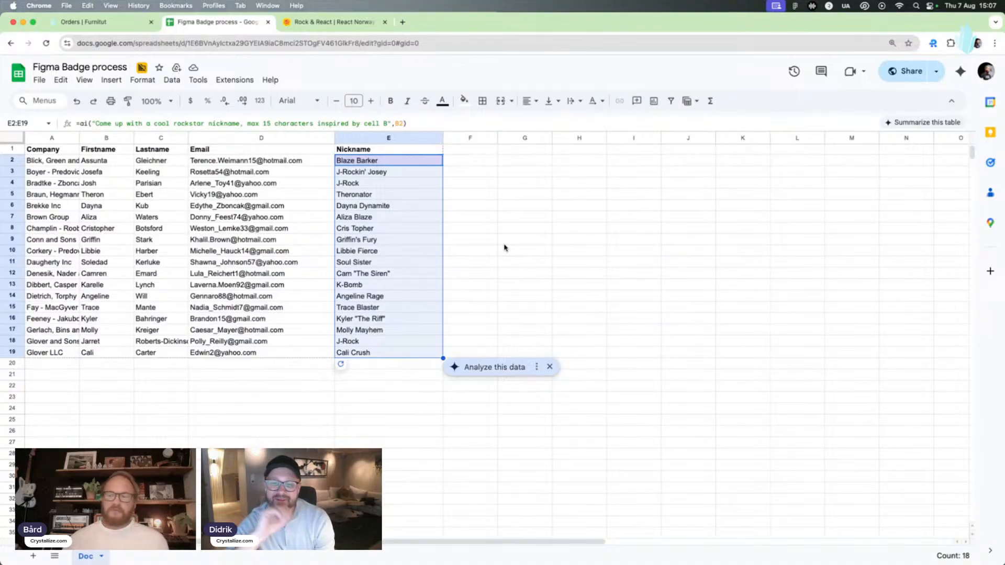
click(515, 244)
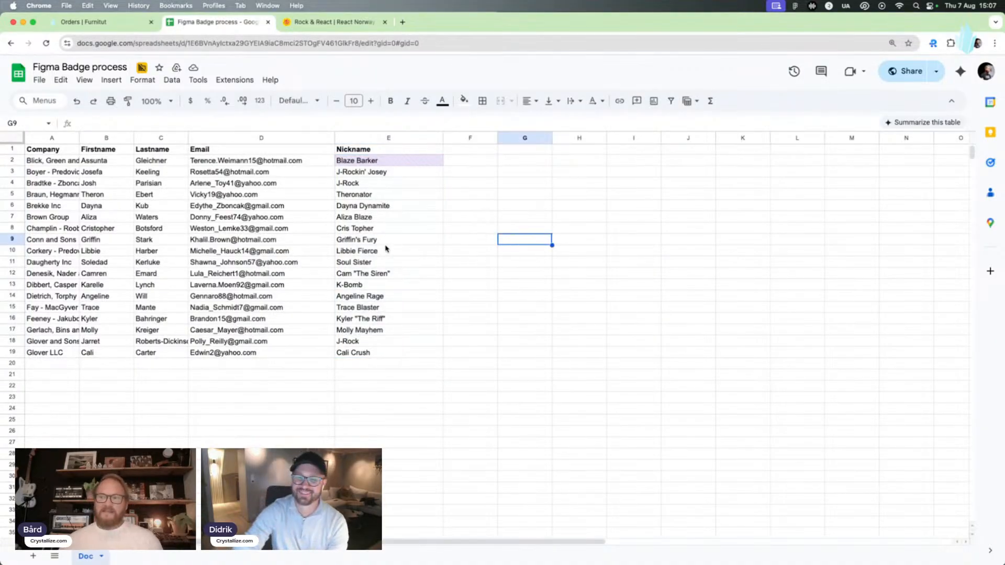
Examine the generated entries in the Nickname column against the attendees' first names.
click(360, 184)
click(380, 288)
click(403, 310)
click(513, 287)
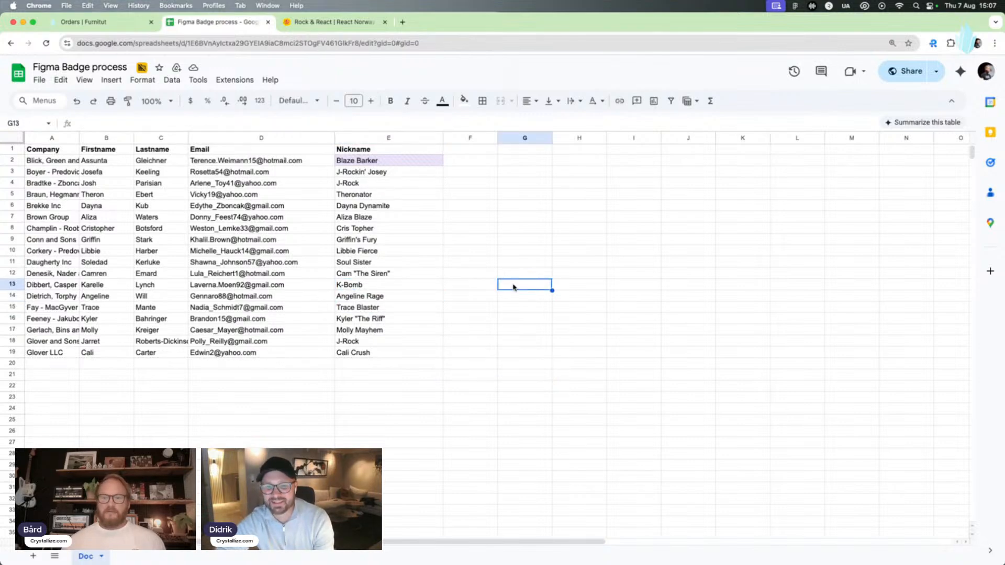
click(88, 320)
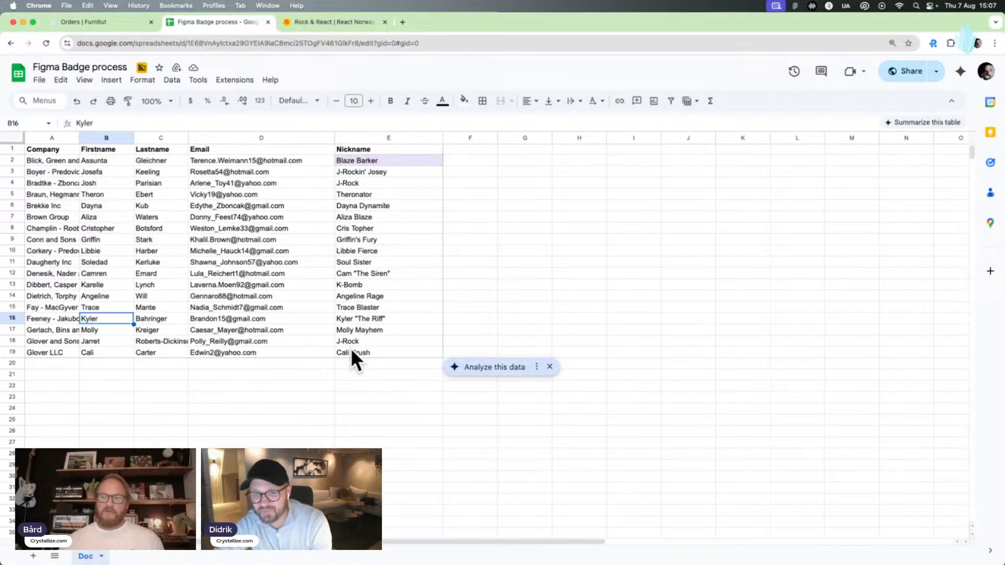
click(99, 344)
click(366, 352)
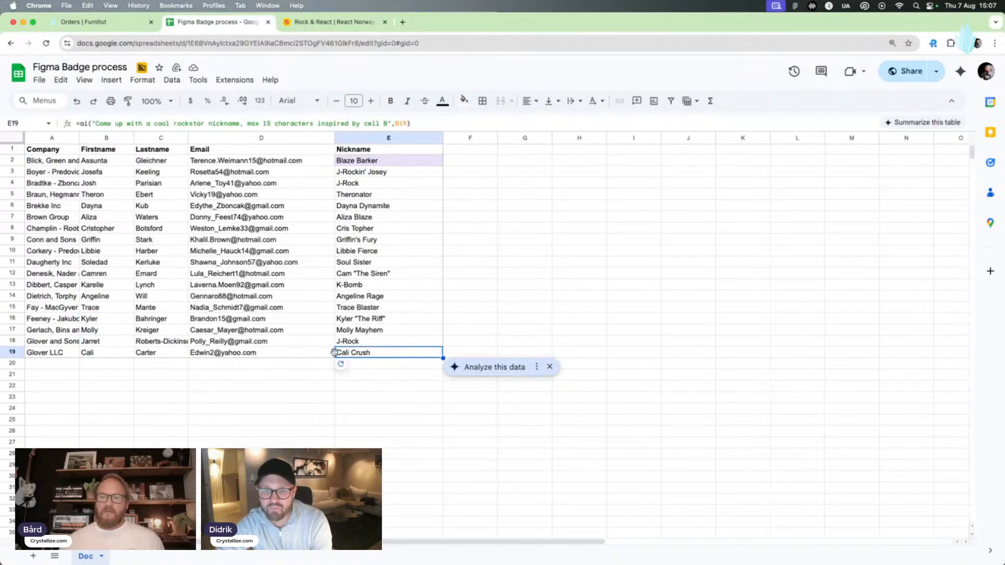
click(563, 266)
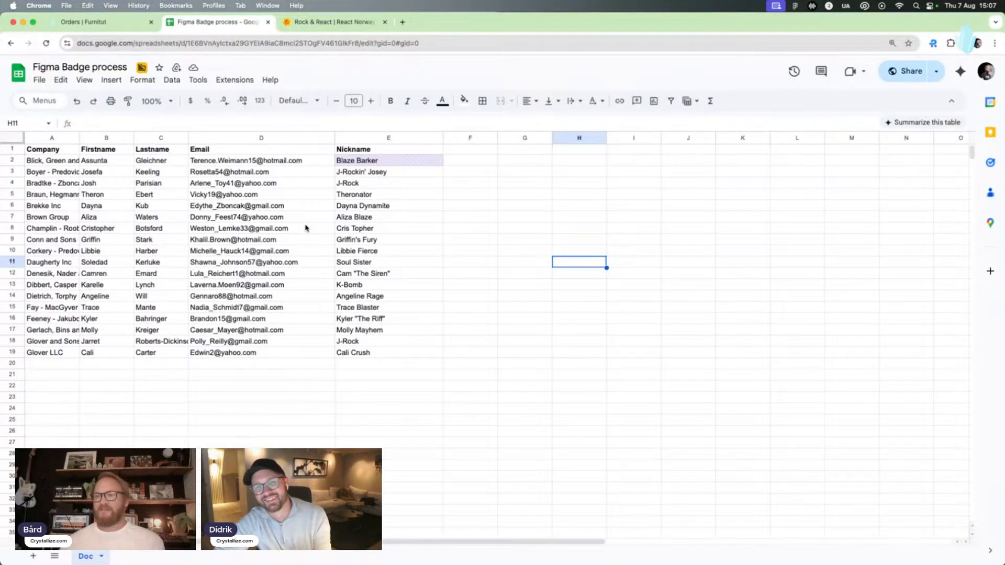
Switch to the React Norway badge generator file in Figma and select the @#badges frame.
key(super+Tab)
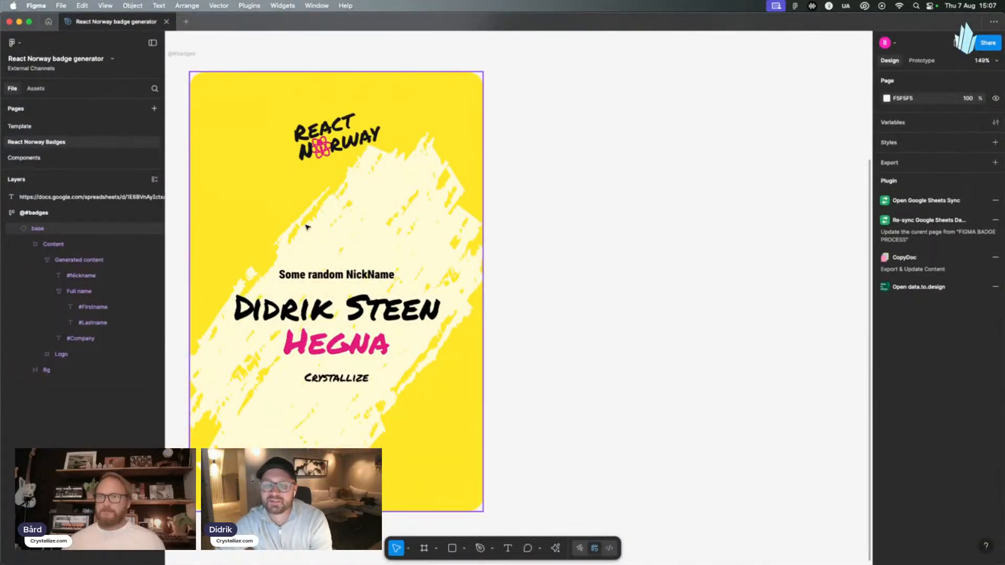
scroll(552, 179, left, 2)
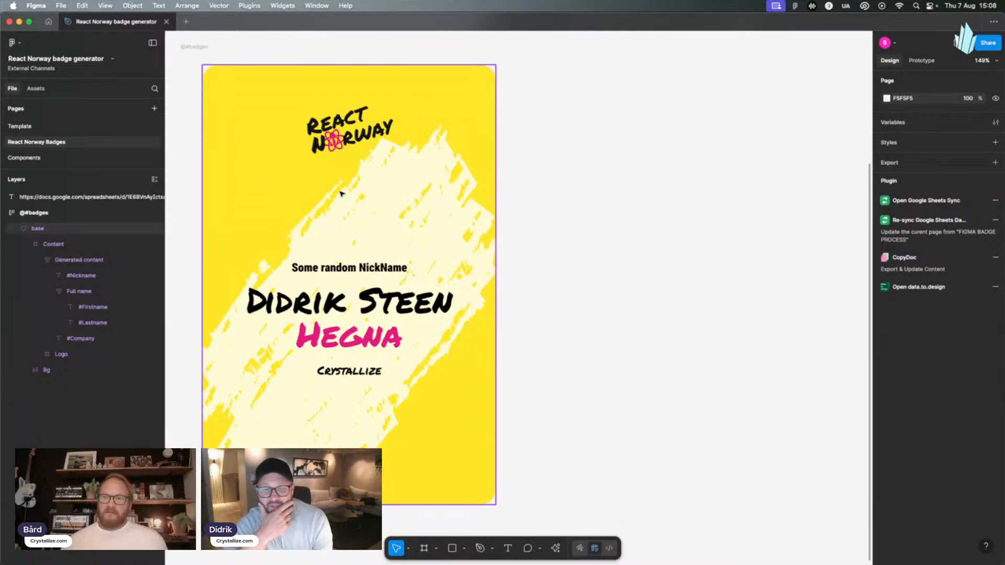
click(199, 46)
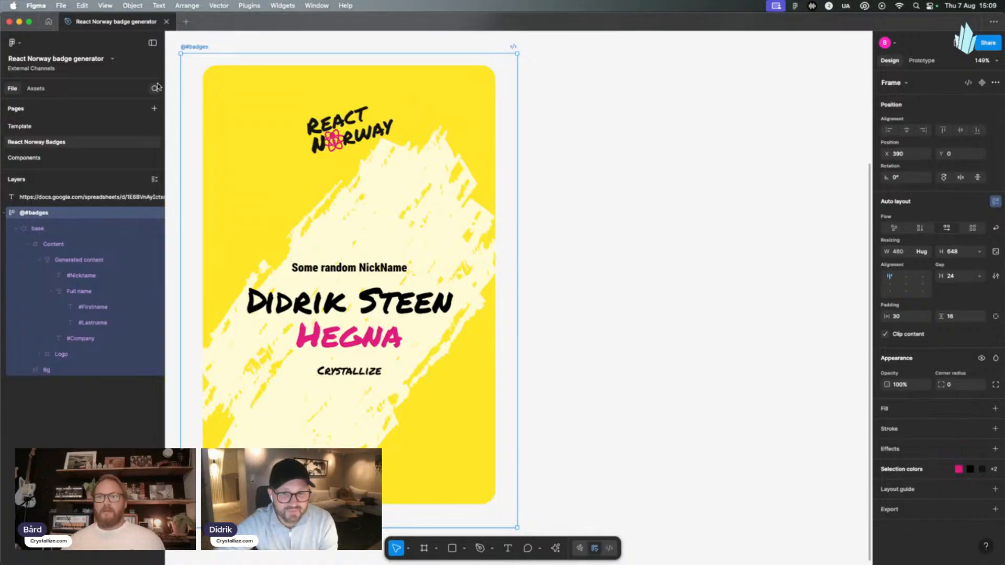
Fetch the Figma Badge process sheet with the Google Sheets Sync plugin for the current selection and review the fetched columns and rows.
click(249, 5)
click(248, 20)
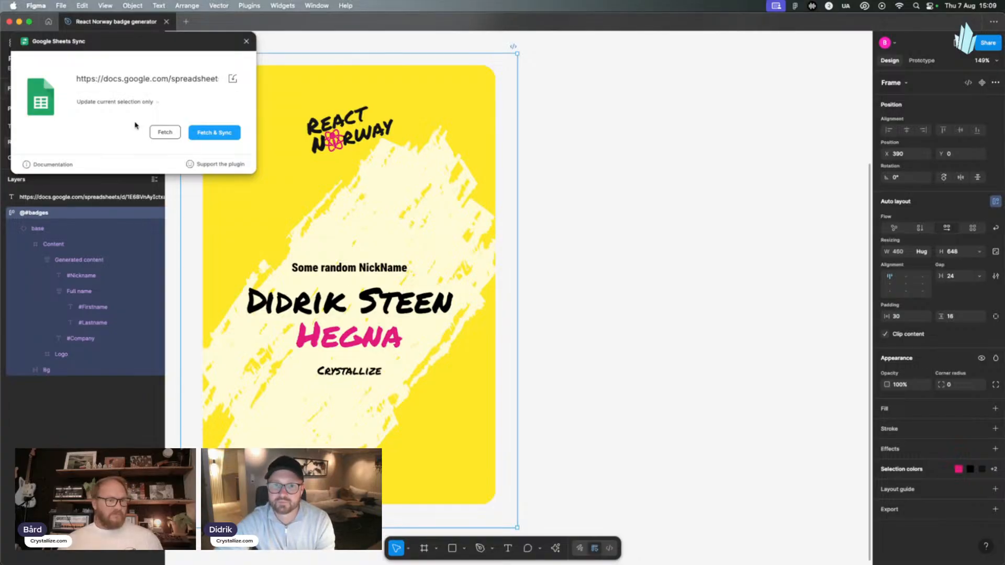
click(165, 133)
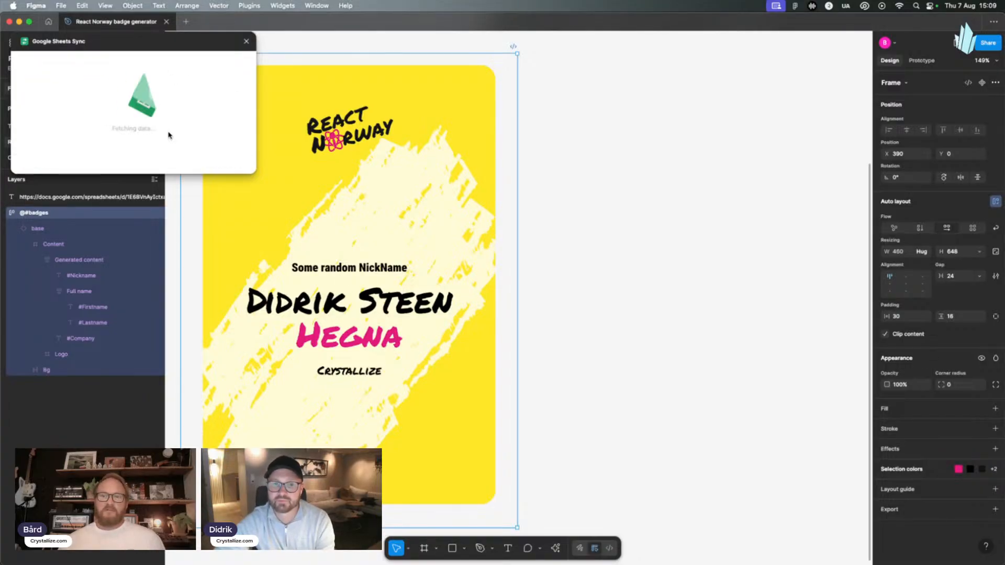
scroll(189, 157, down, 5)
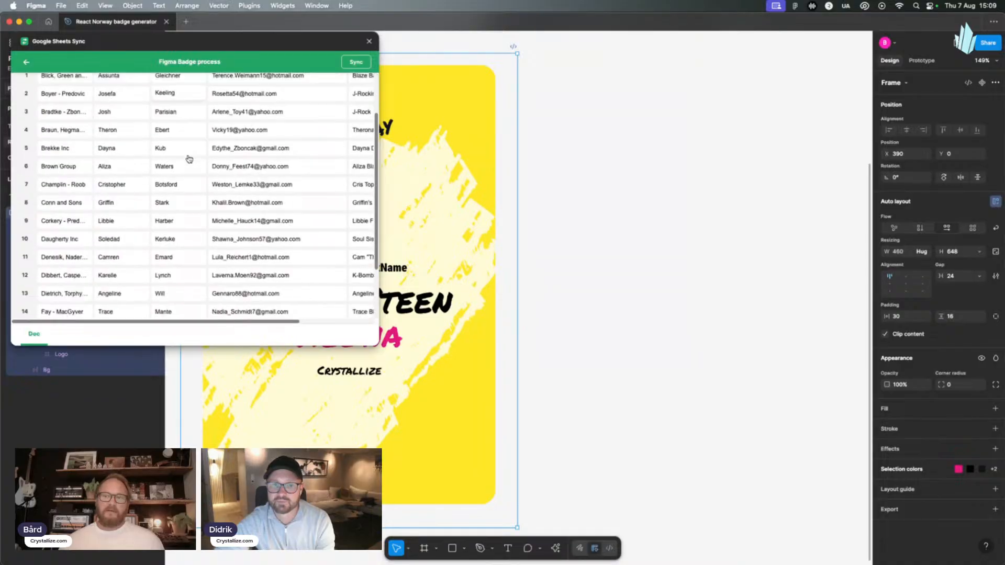
scroll(188, 158, up, 5)
scroll(189, 159, right, 3)
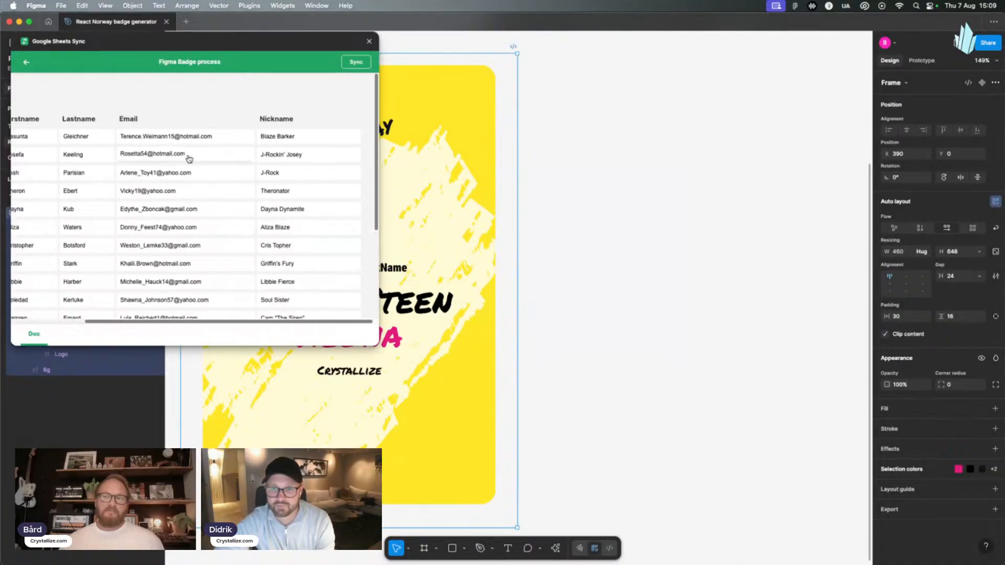
scroll(189, 159, left, 4)
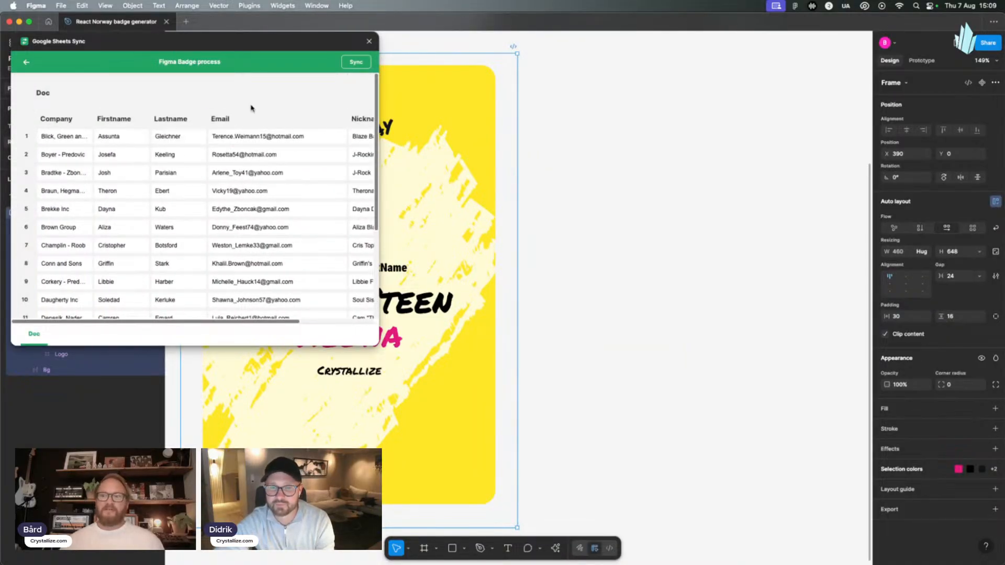
Sync the fetched sheet data into the @#badges frame and look through the resulting badges.
click(356, 62)
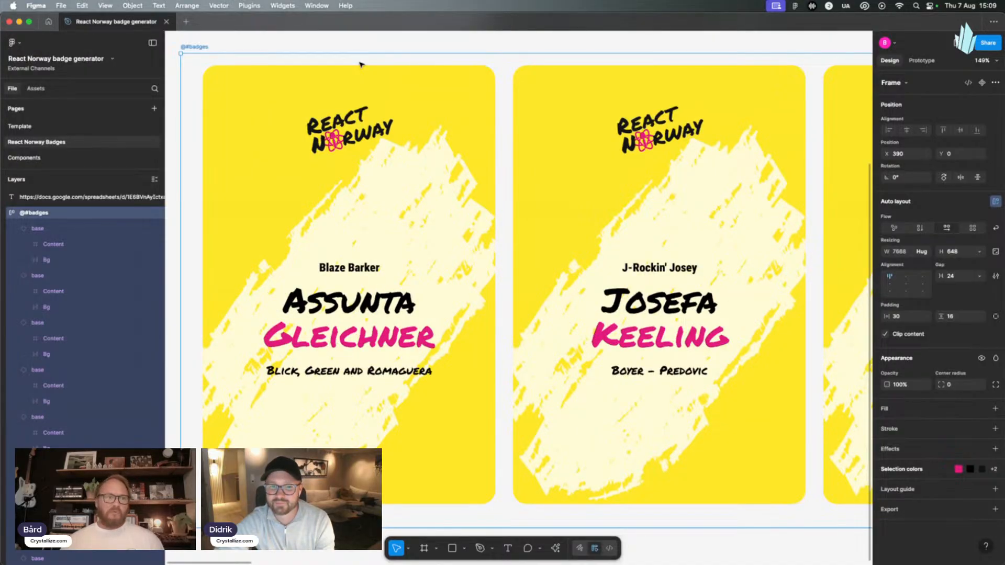
scroll(368, 103, right, 10)
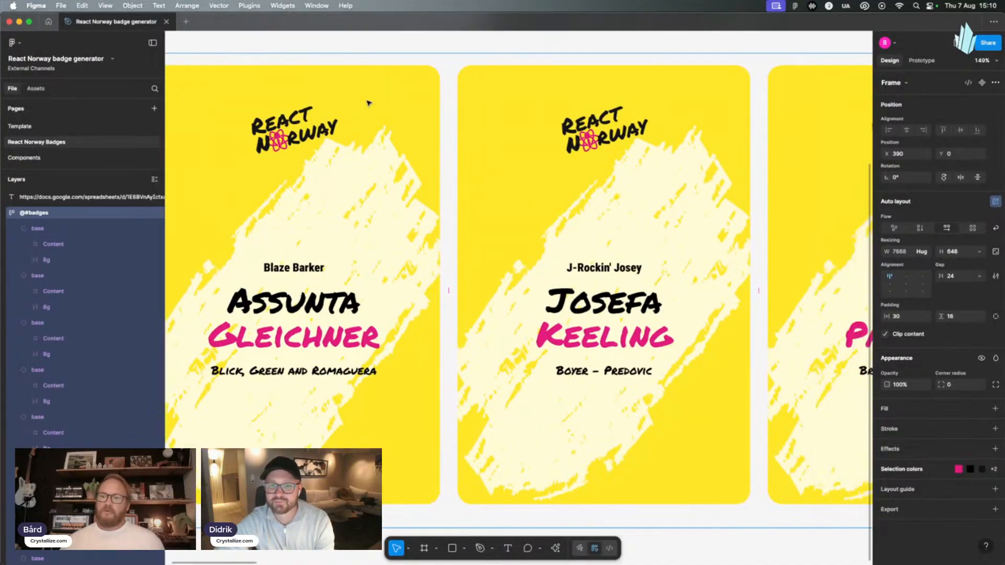
scroll(368, 103, right, 15)
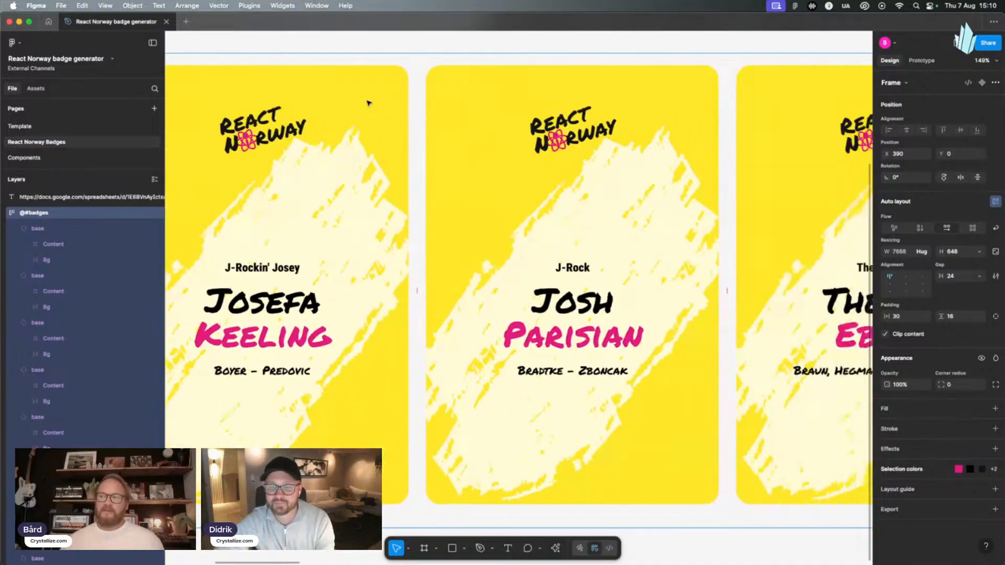
Look through the generated React Norway badges in the @#badges frame, checking each nickname, name and company.
scroll(368, 104, right, 8)
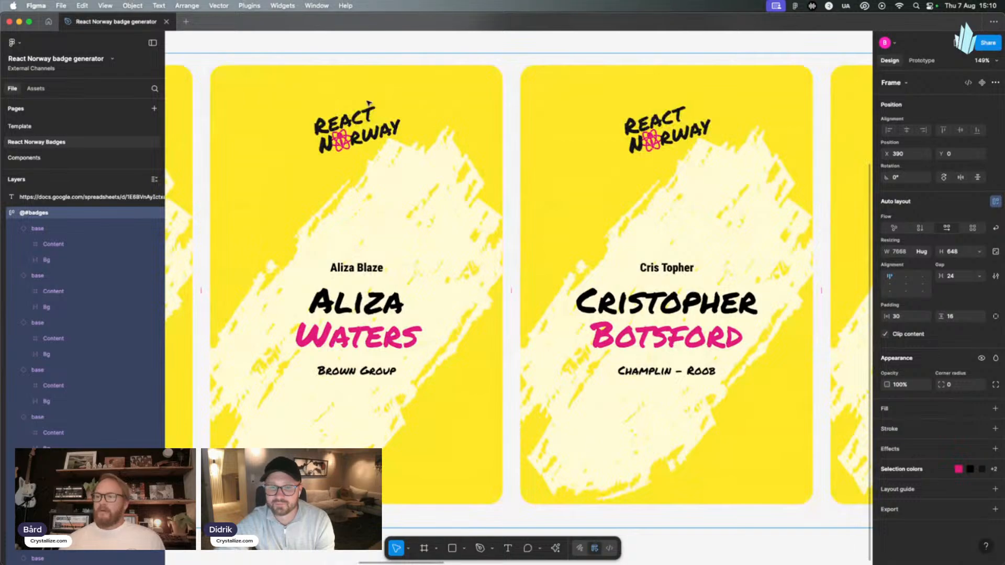
scroll(368, 104, right, 10)
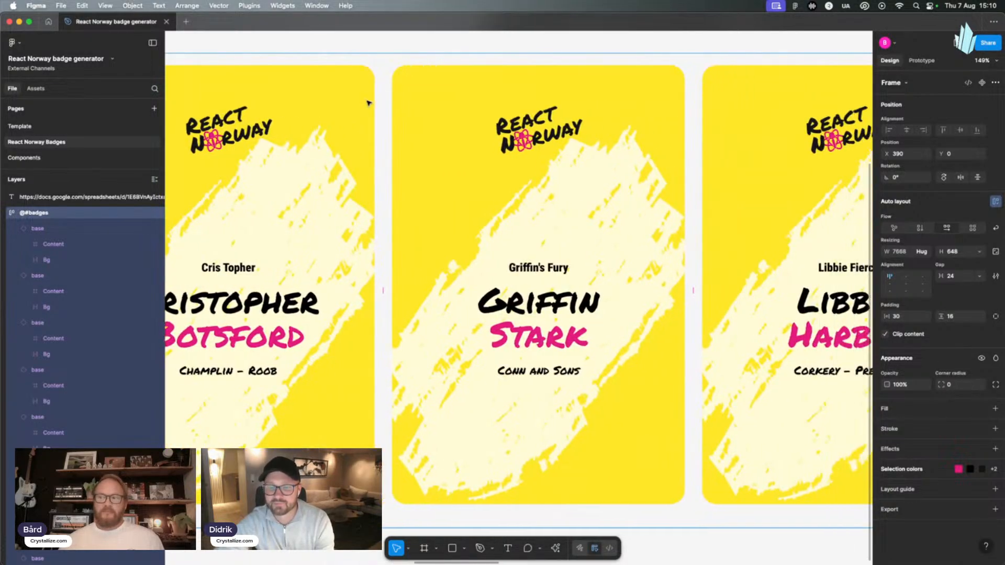
scroll(368, 103, right, 10)
scroll(368, 103, right, 3)
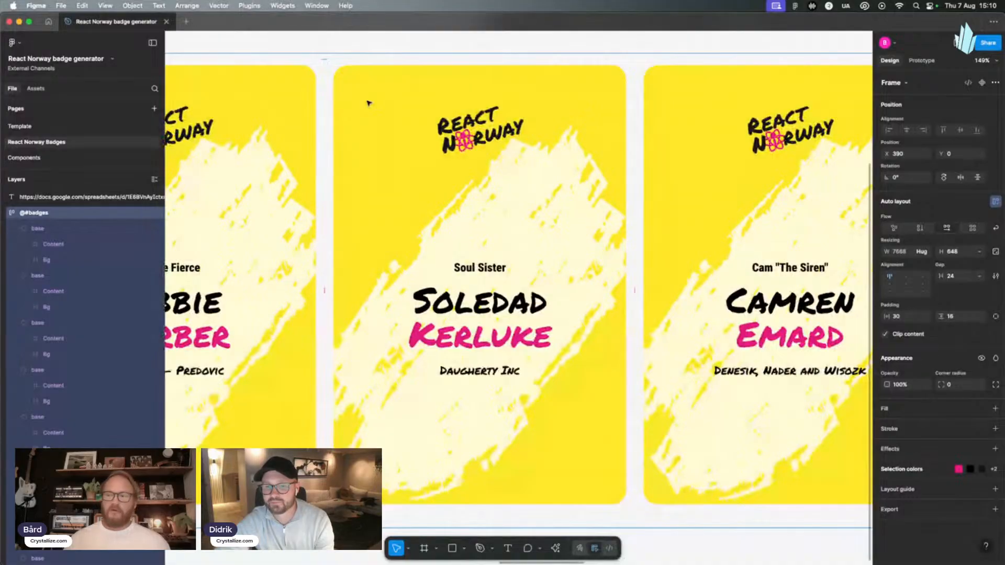
scroll(368, 103, right, 10)
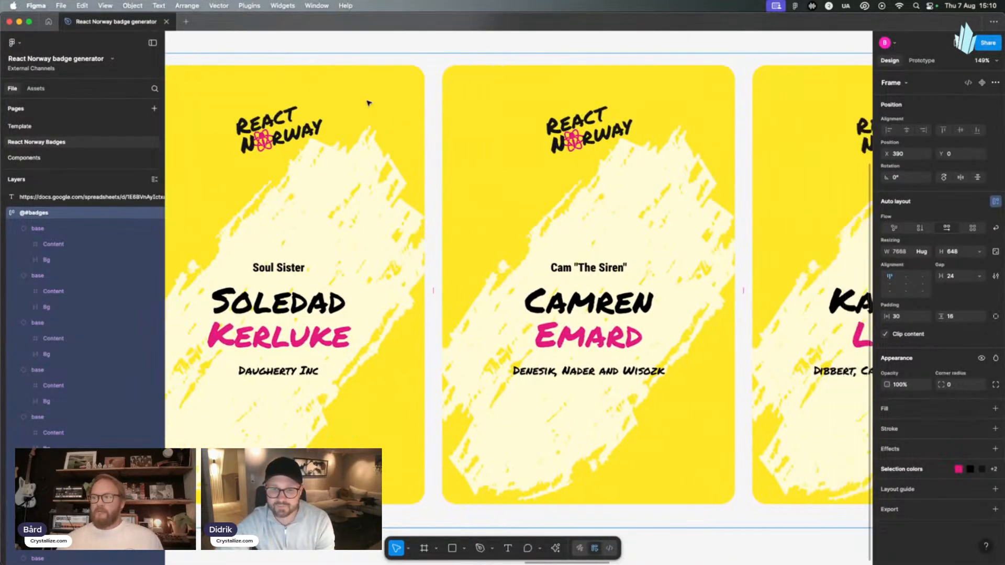
scroll(368, 103, right, 10)
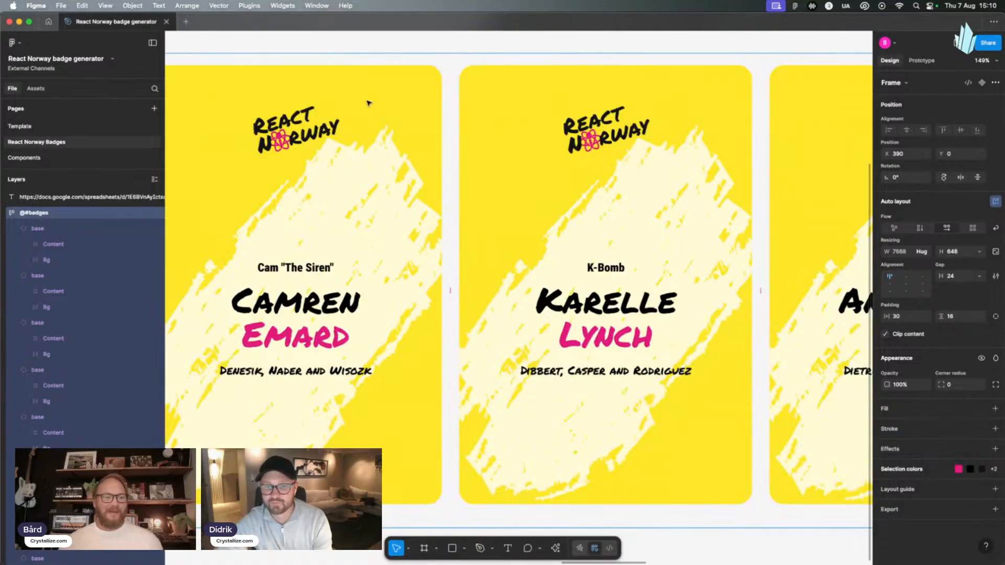
scroll(418, 100, right, 5)
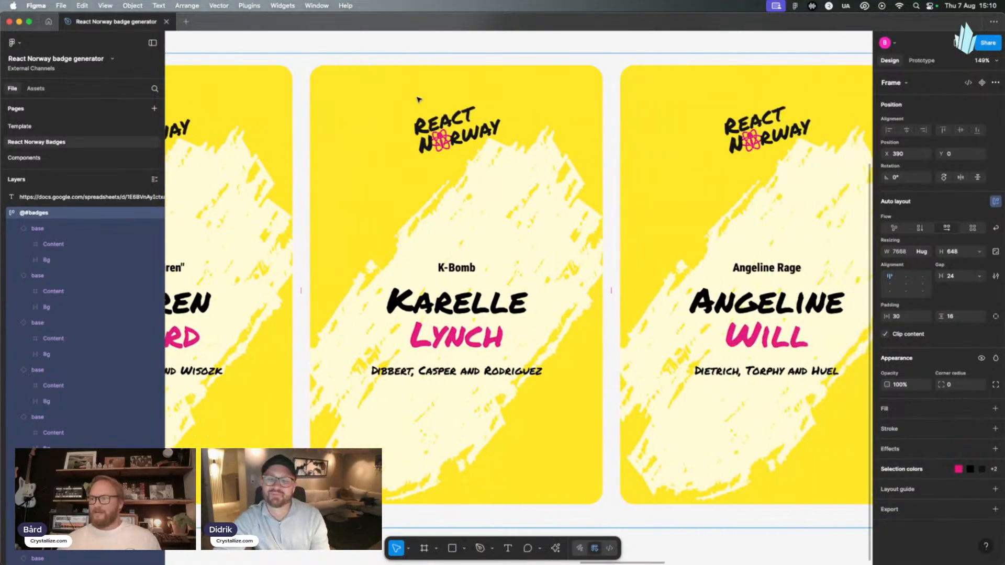
scroll(464, 247, right, 9)
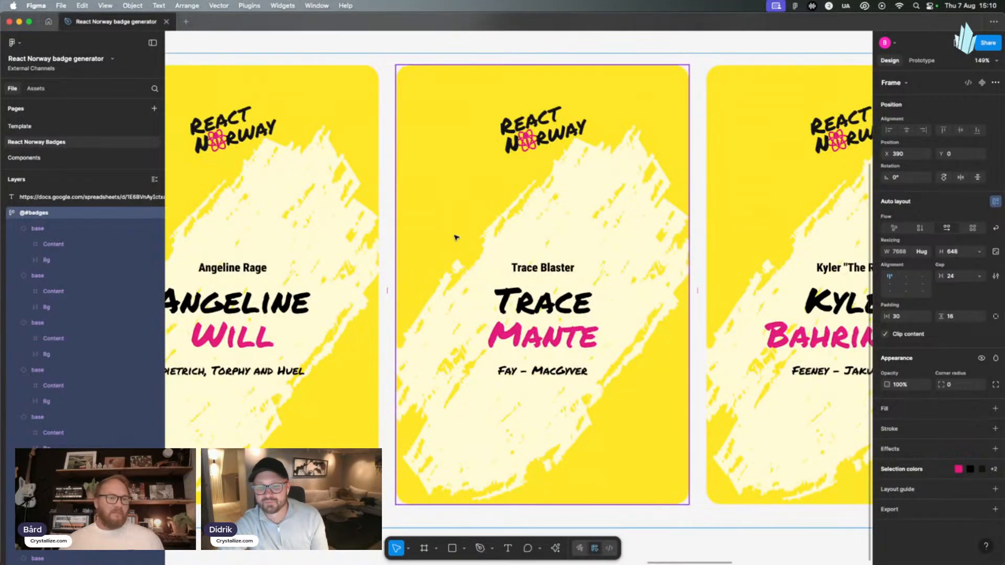
scroll(456, 237, right, 5)
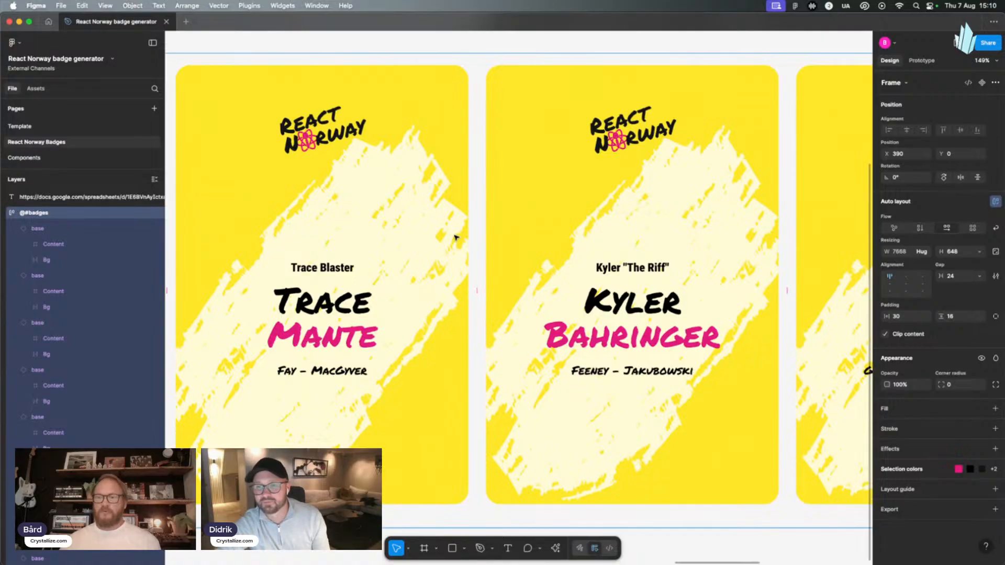
scroll(456, 237, right, 5)
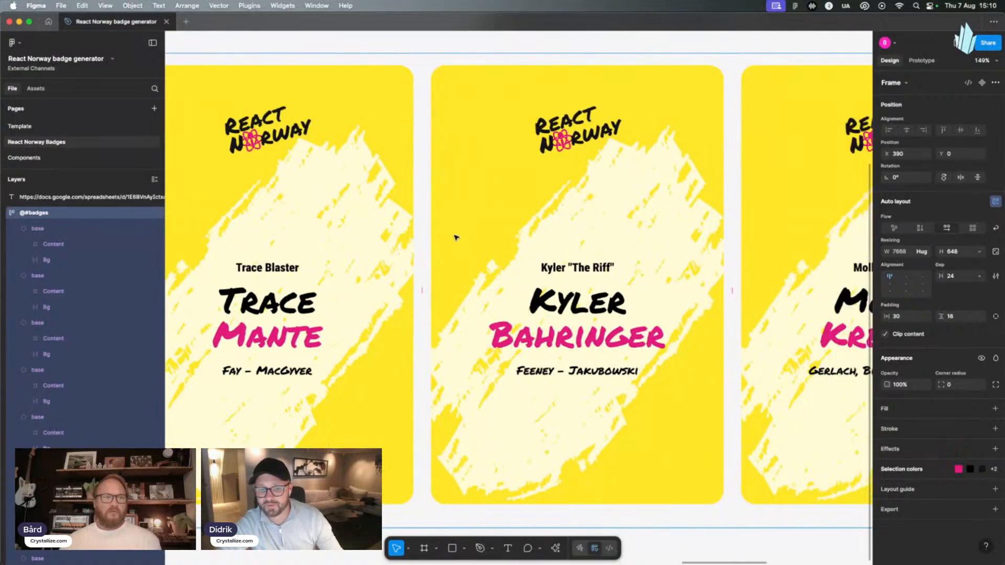
scroll(455, 237, right, 5)
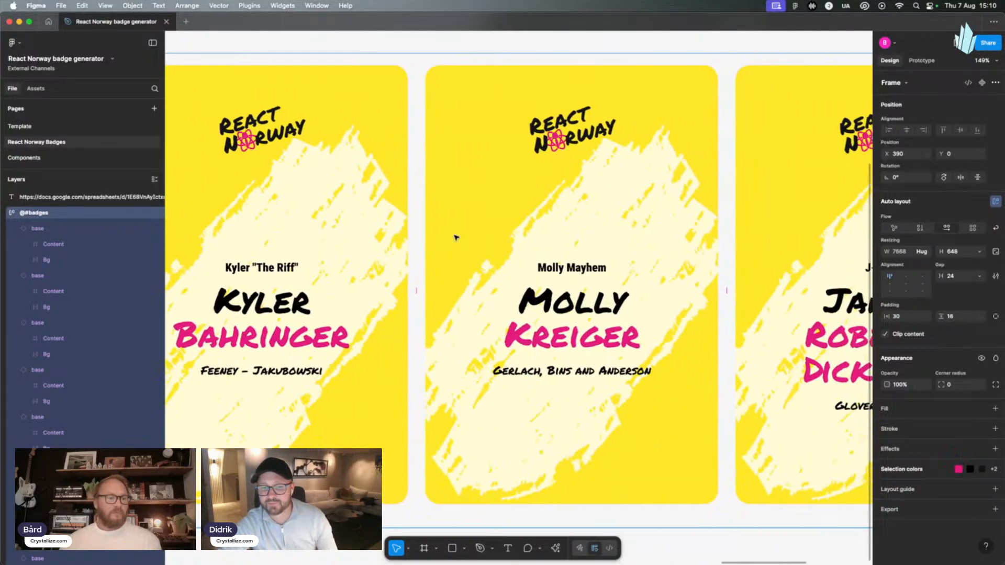
scroll(456, 237, right, 5)
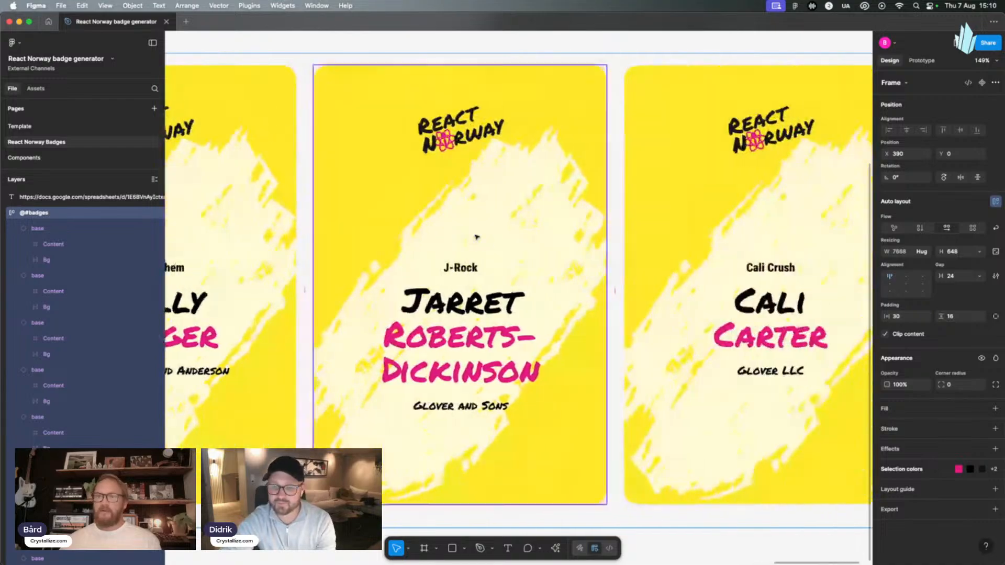
click(249, 5)
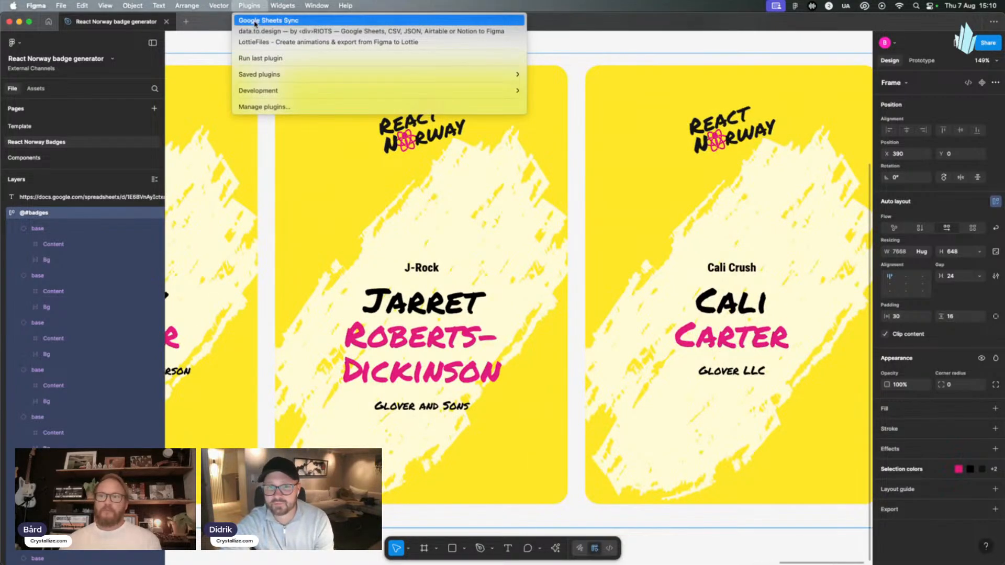
click(283, 22)
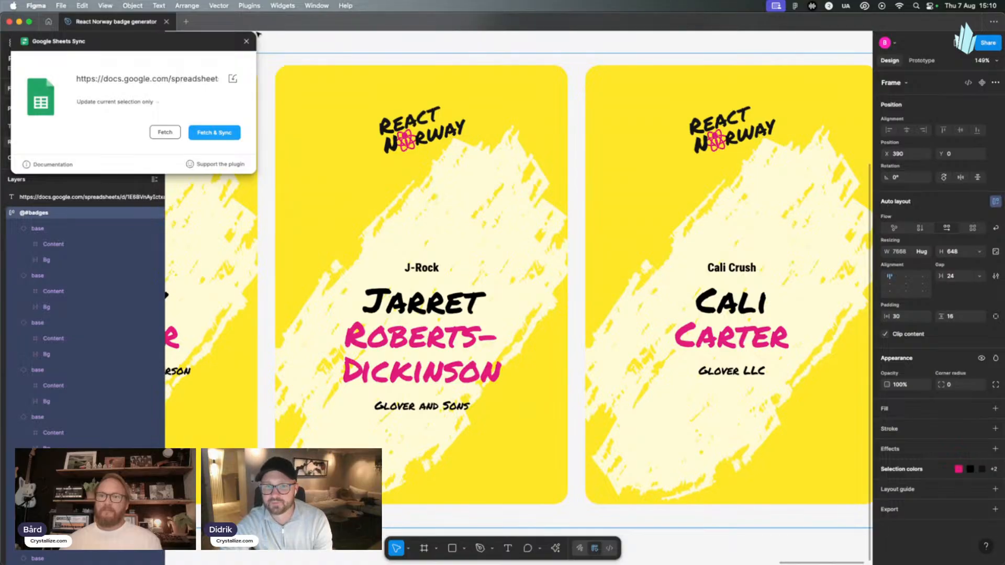
click(248, 42)
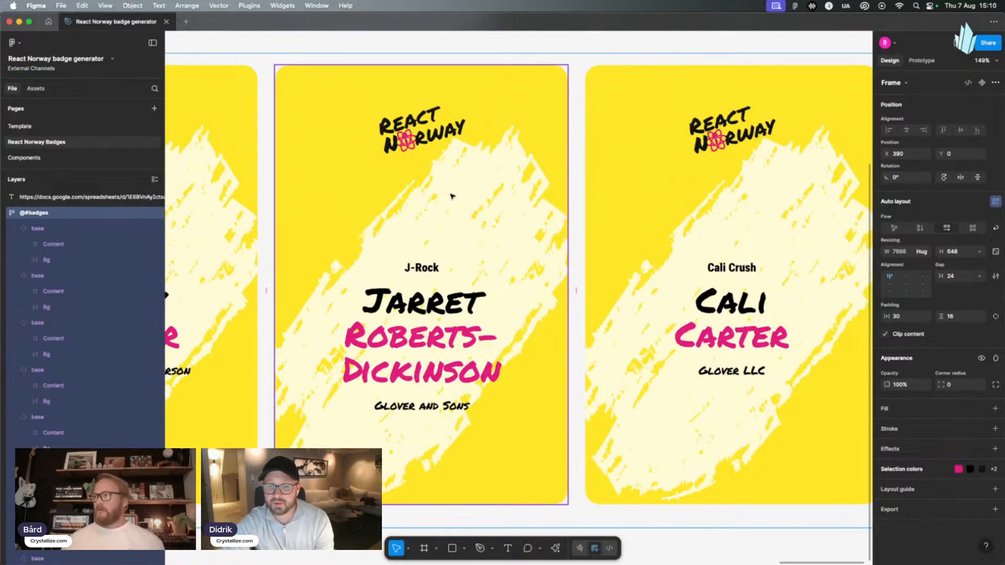
Undo the sheet sync to restore the single template badge in the @#badges frame, and clear the selection.
click(300, 41)
key(super+z)
key(super+z)
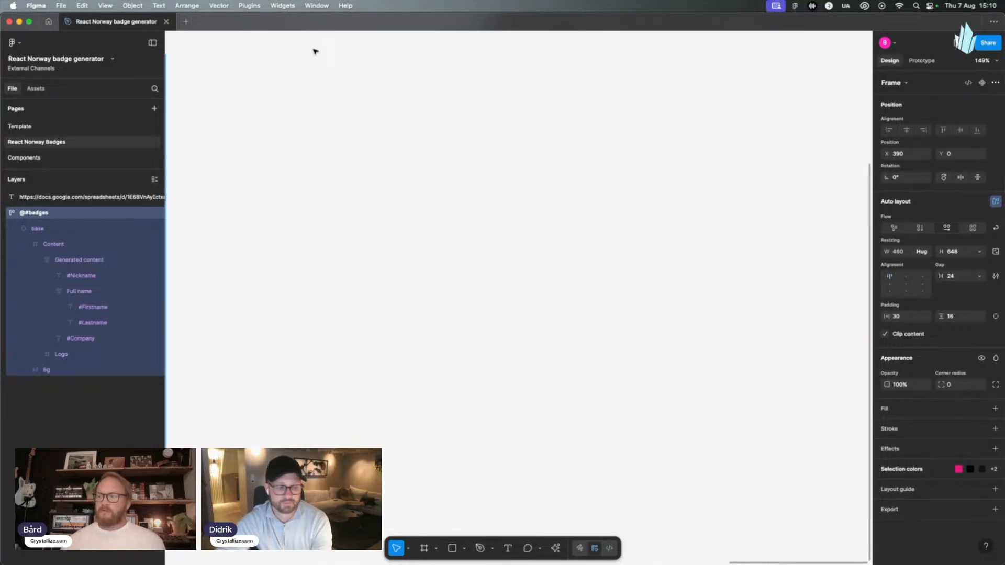
scroll(315, 51, left, 15)
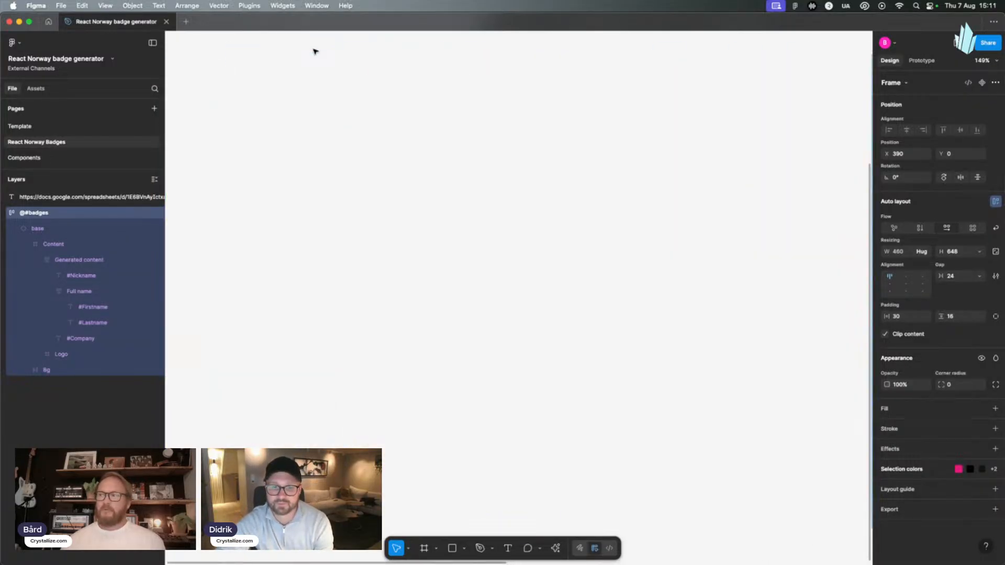
scroll(315, 51, right, 8)
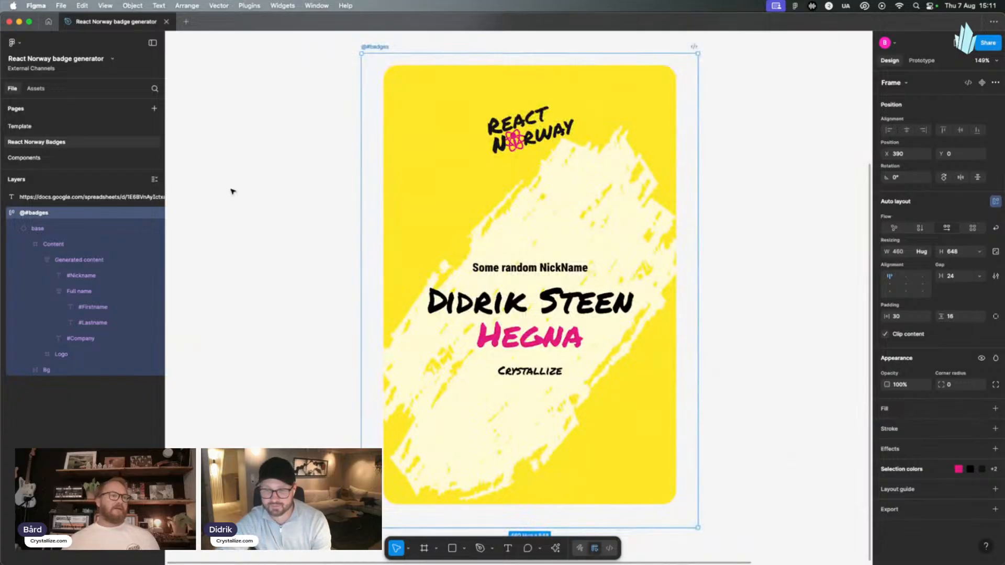
click(261, 203)
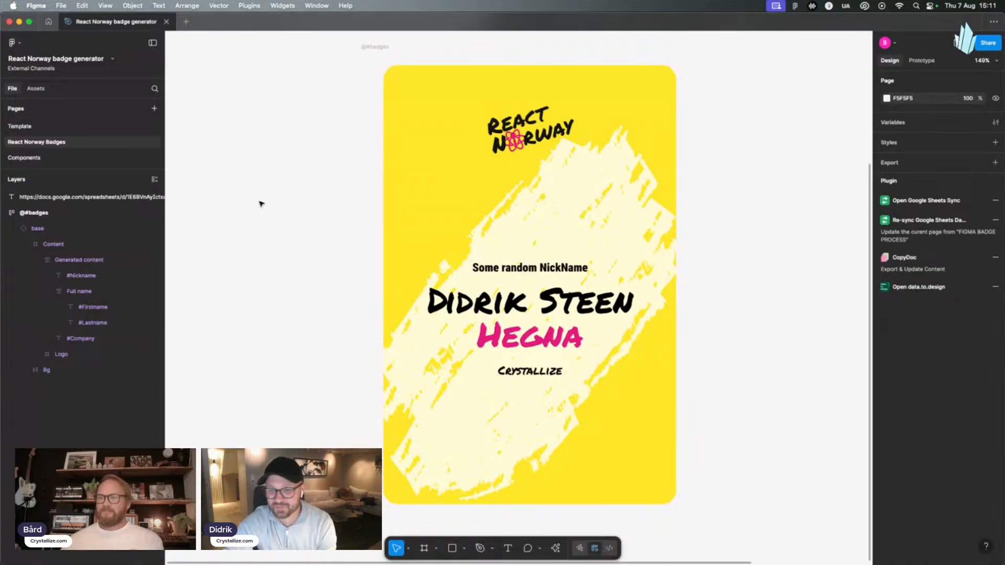
Switch to Crystallize in Chrome, select the company and customer cells in the Conference badge list, and return to cell D20 in the Figma Badge process sheet.
key(super+Tab)
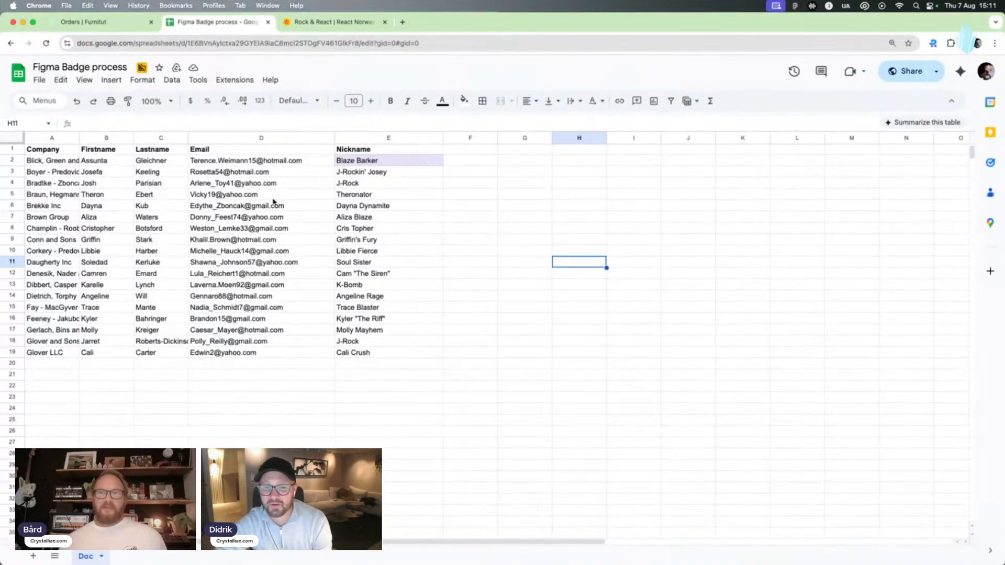
click(99, 23)
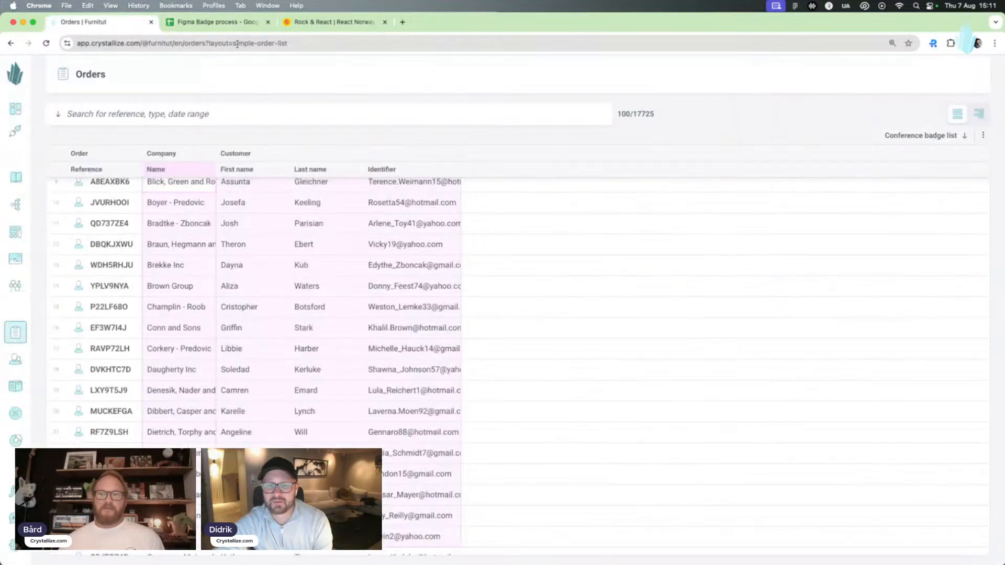
scroll(331, 304, up, 5)
scroll(333, 304, down, 4)
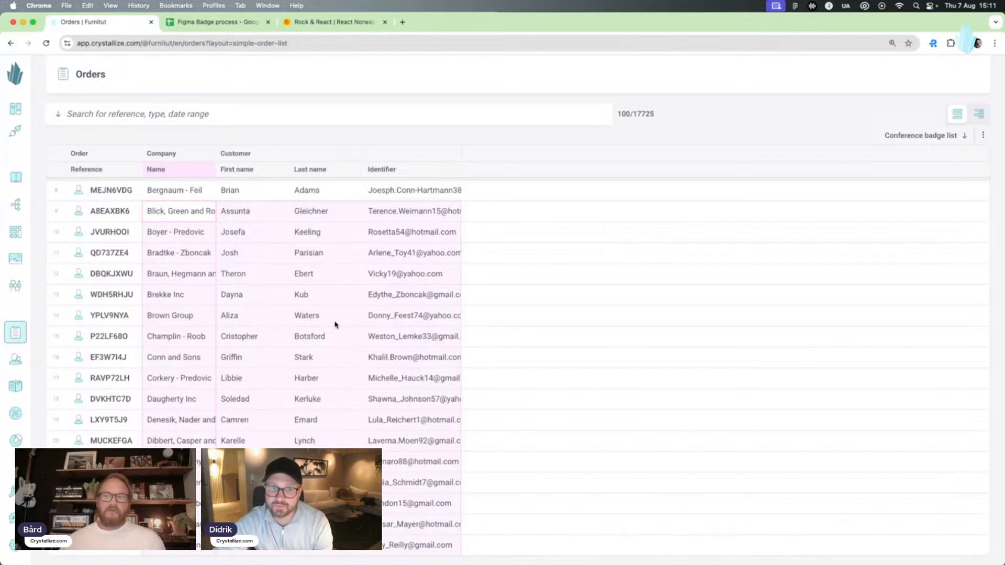
click(181, 237)
click(171, 198)
drag(170, 200, 372, 564)
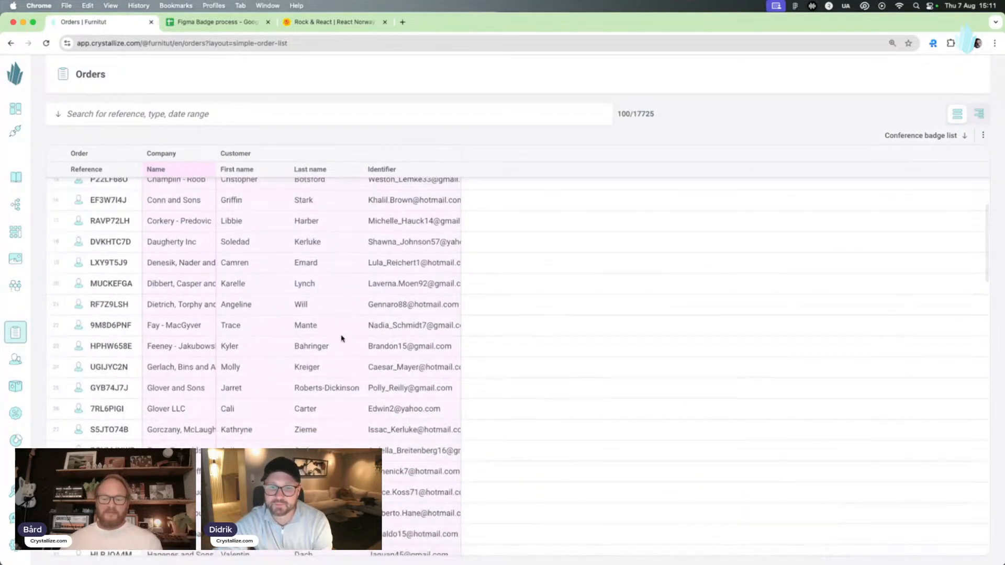
key(ctrl+Tab)
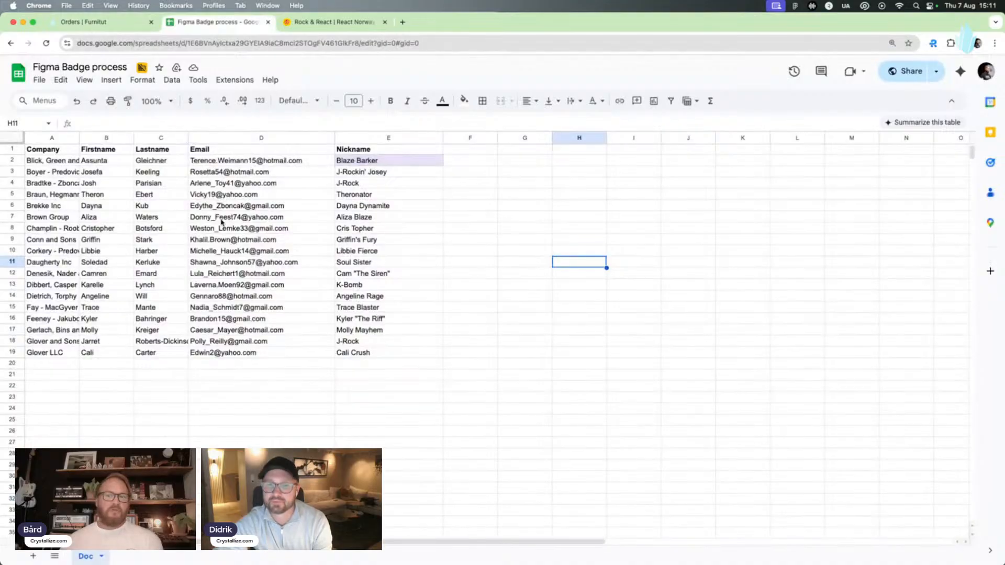
click(245, 365)
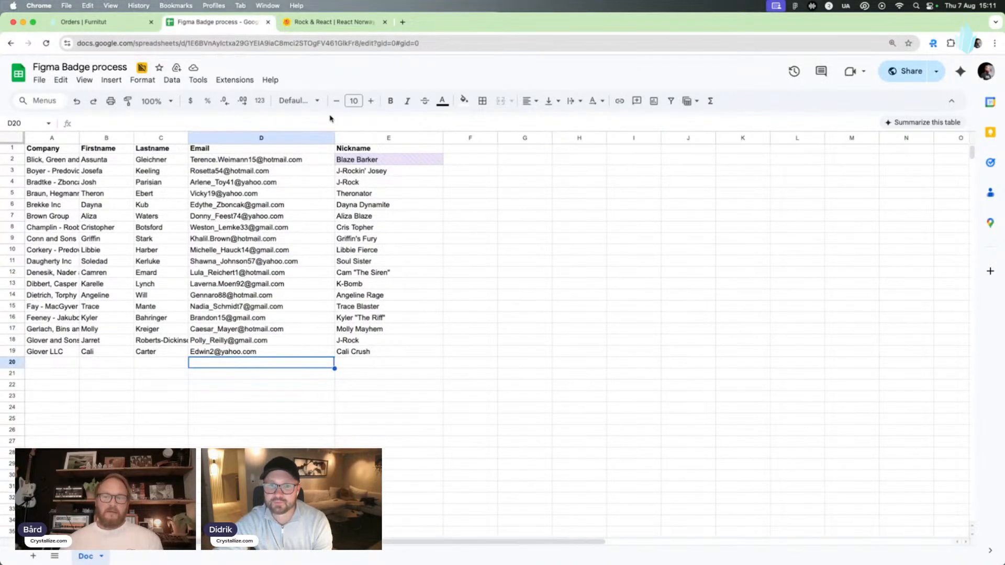
Switch to Figma, fetch the Figma Badge process sheet with Google Sheets Sync, and sync it into the @#badges frame.
key(super+Tab)
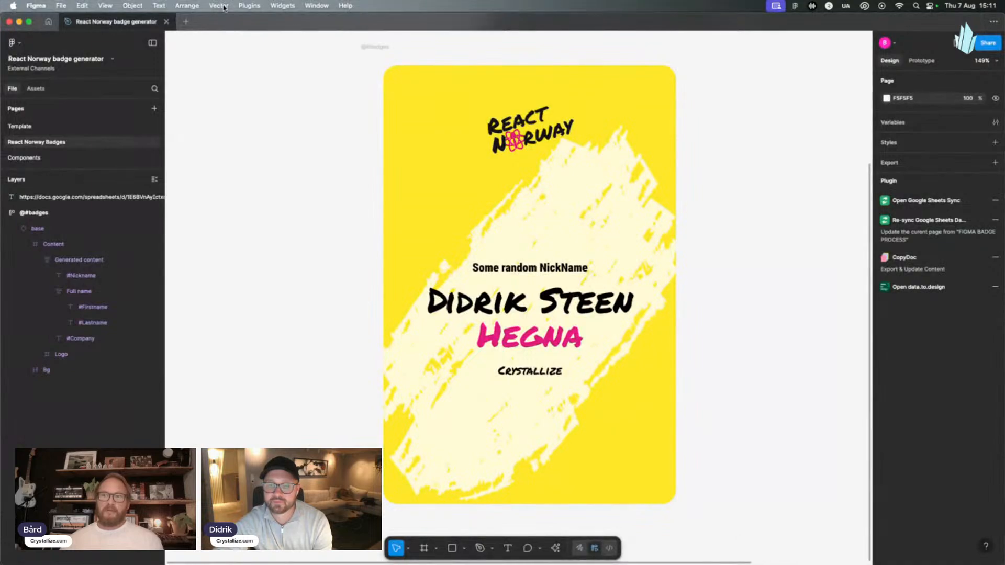
click(249, 5)
click(248, 22)
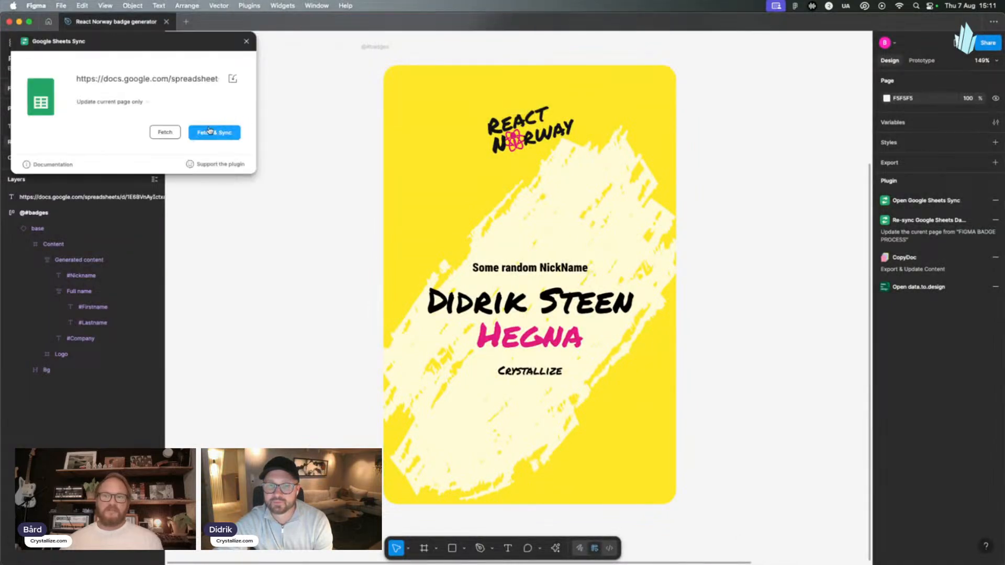
click(194, 129)
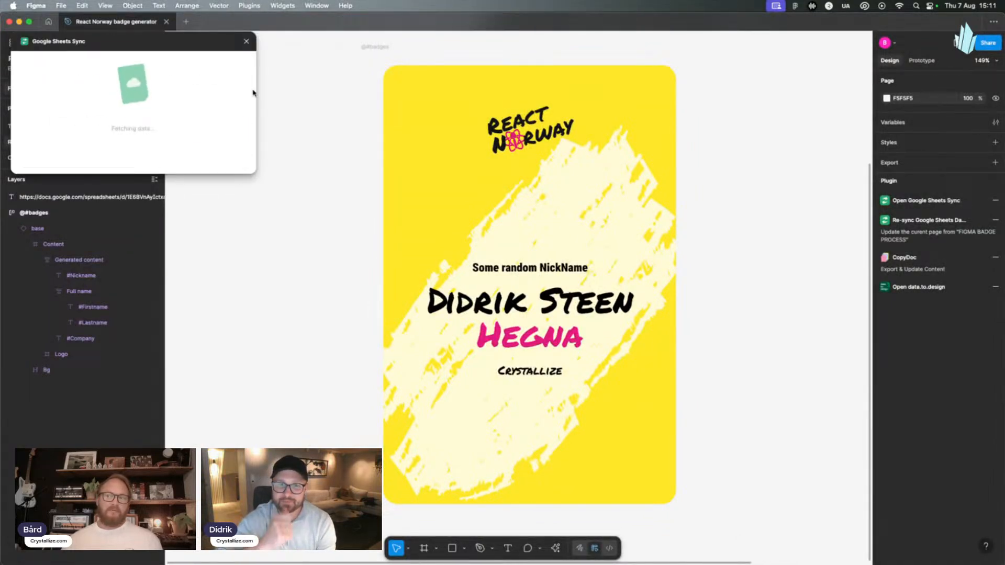
scroll(248, 95, down, 3)
scroll(249, 95, up, 3)
click(391, 52)
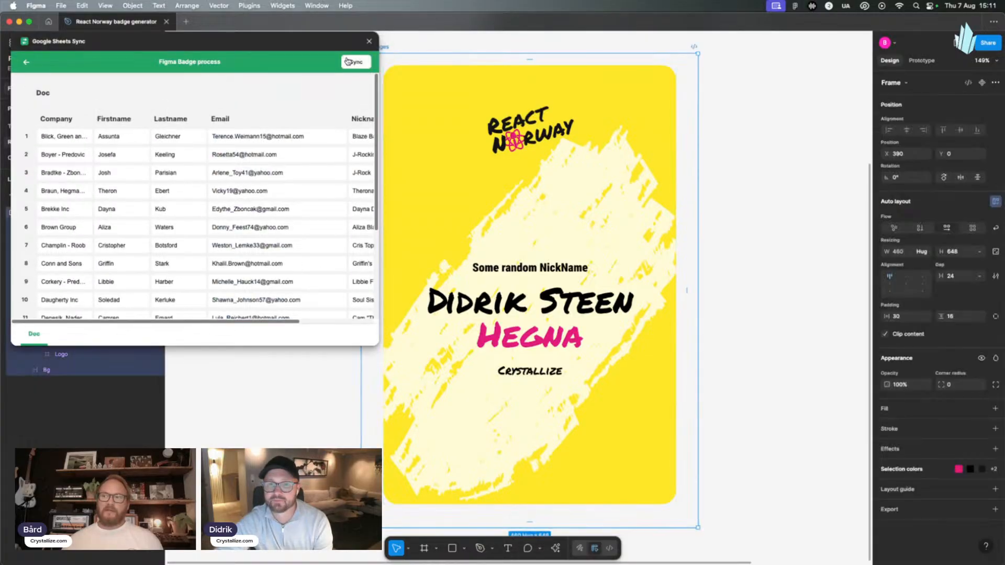
click(349, 62)
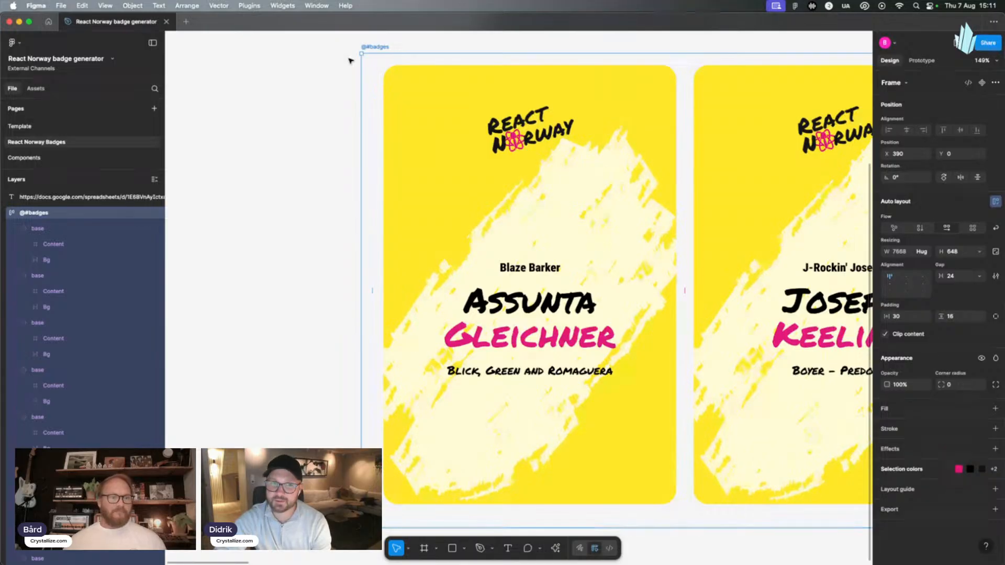
click(279, 124)
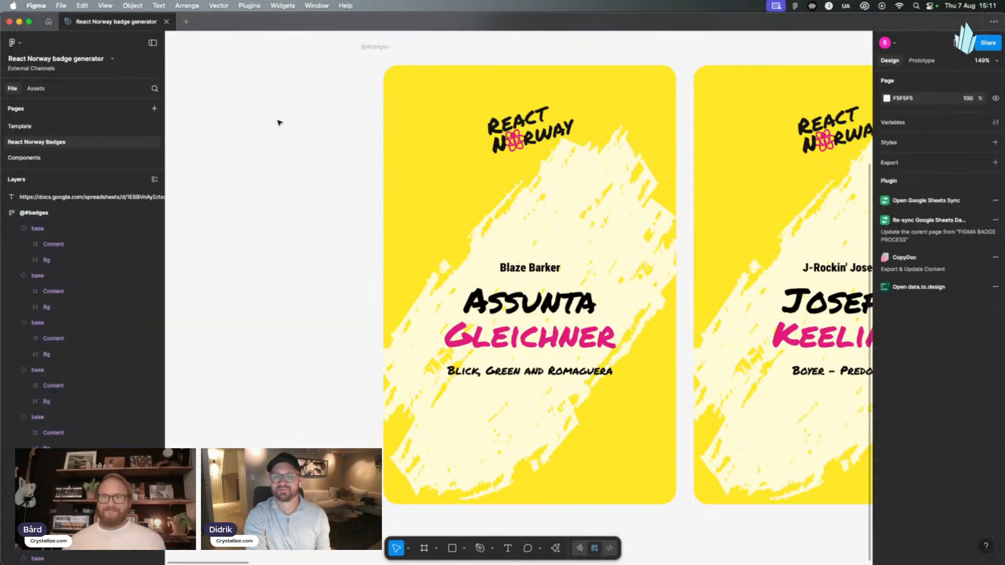
Switch back to Chrome and show the Crystallize orders table with the Conference badge list layout.
key(super+Tab)
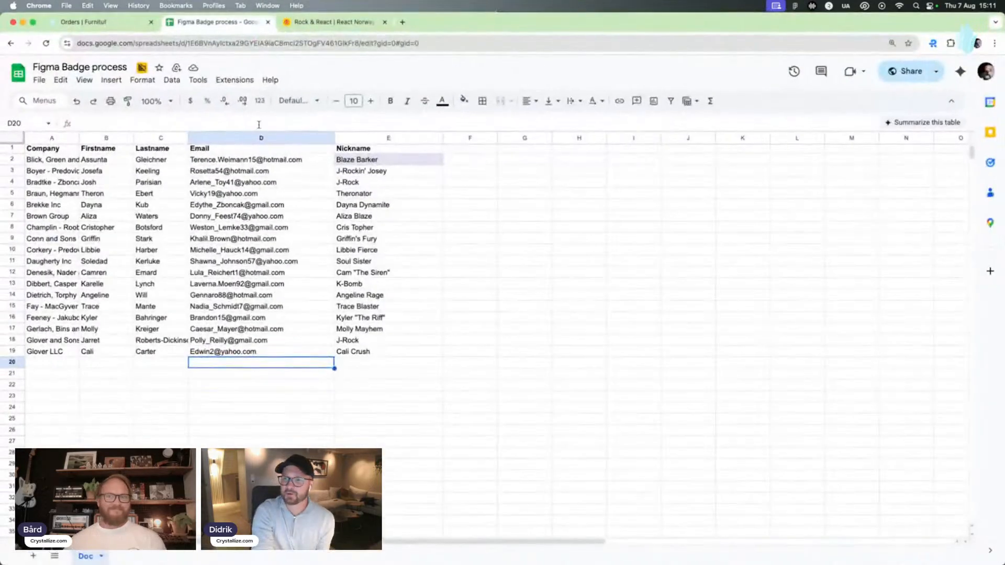
click(124, 21)
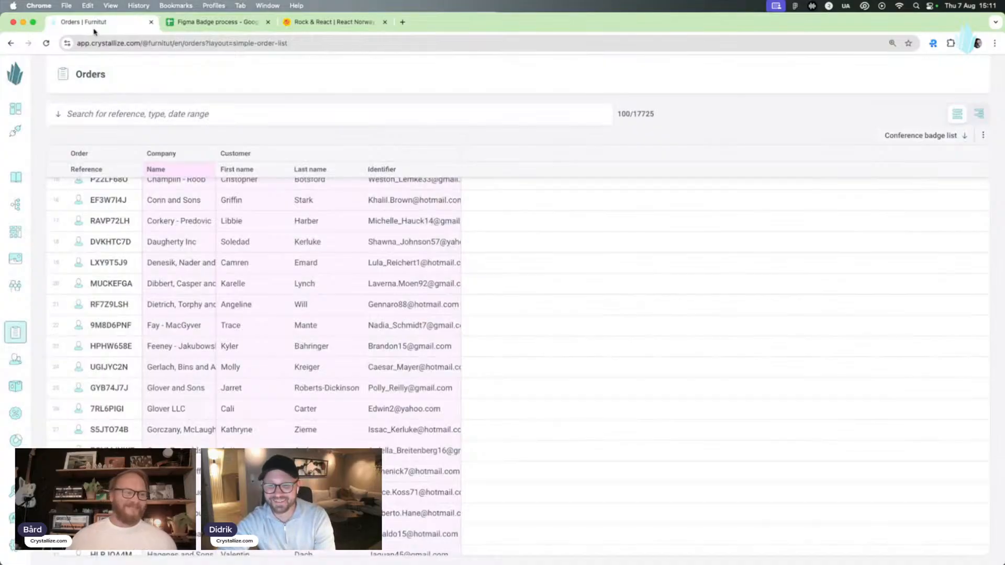